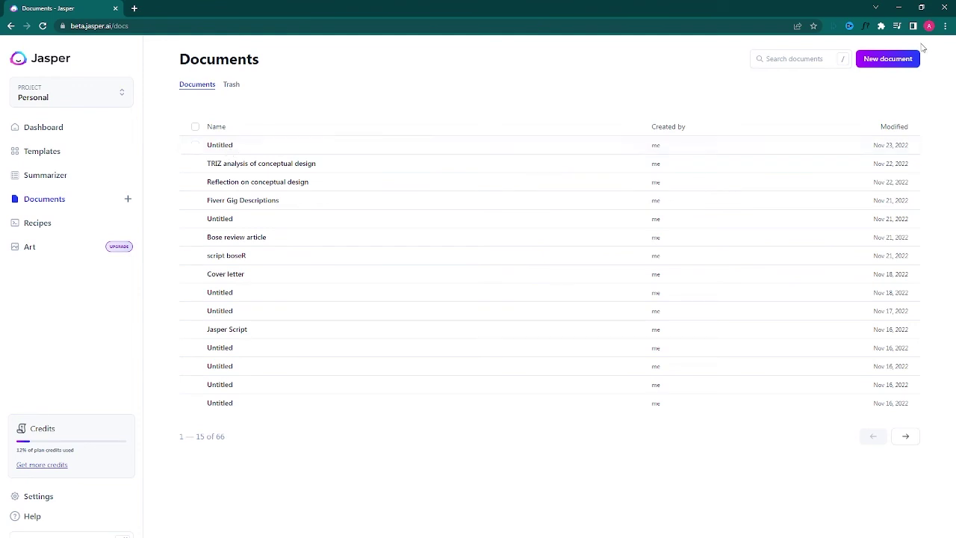
Step: Start a new document in Jasper's Personal project
{"action": "left_click", "coordinate": [899, 58]}
Step: Start a blank document titled 'Ethics of Artificial Intelligence'
{"action": "left_click", "coordinate": [361, 299]}
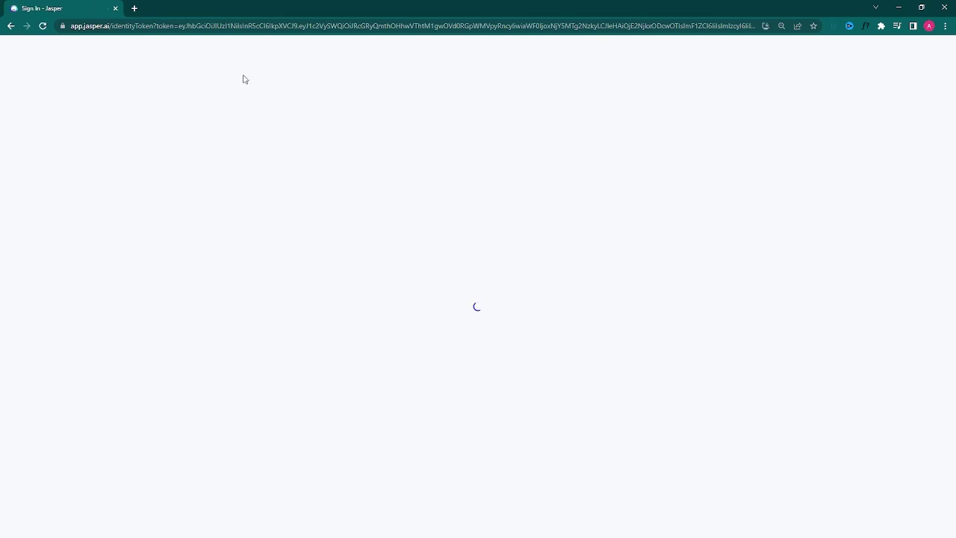
{"action": "left_click", "coordinate": [48, 42]}
{"action": "type", "text": "Ethics of Art"}
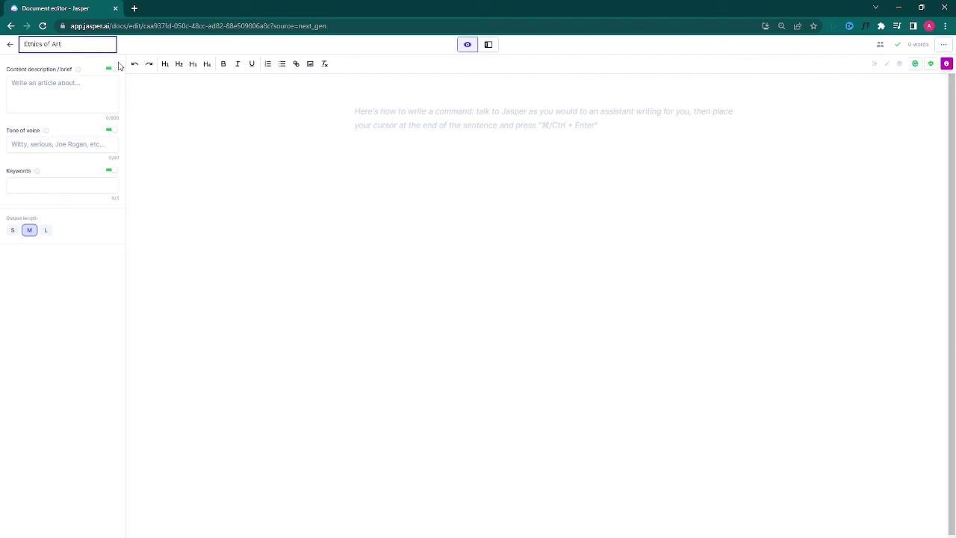
{"action": "type", "text": "ificial Intelligence"}
Step: Copy the title 'Ethics of Artificial Intelligence' into the content brief
{"action": "key", "text": "ctrl+a"}
{"action": "key", "text": "ctrl+c"}
{"action": "left_click", "coordinate": [51, 81]}
{"action": "key", "text": "ctrl+v"}
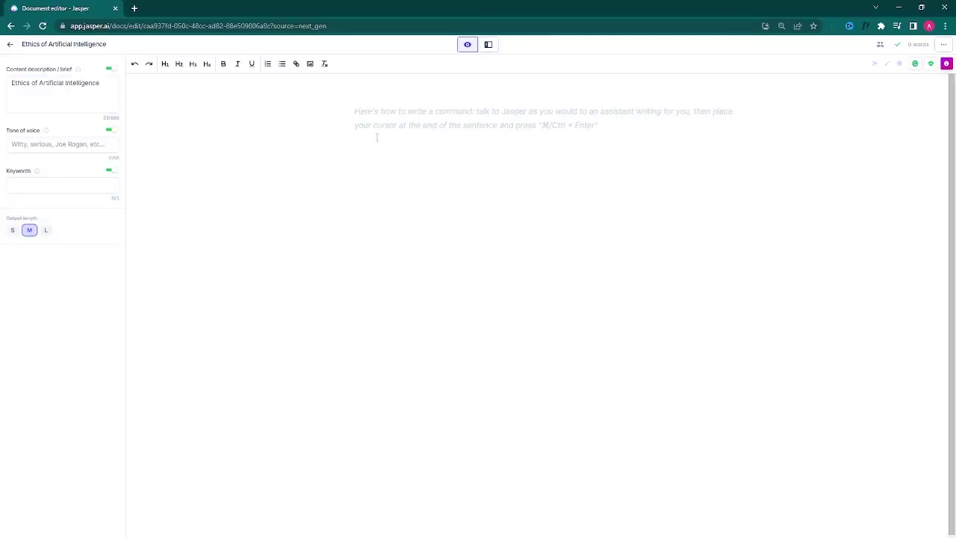
Step: Write the Context paragraph describing the university essay on AI ethics, then a 'Points:' line
{"action": "type", "text": "Context"}
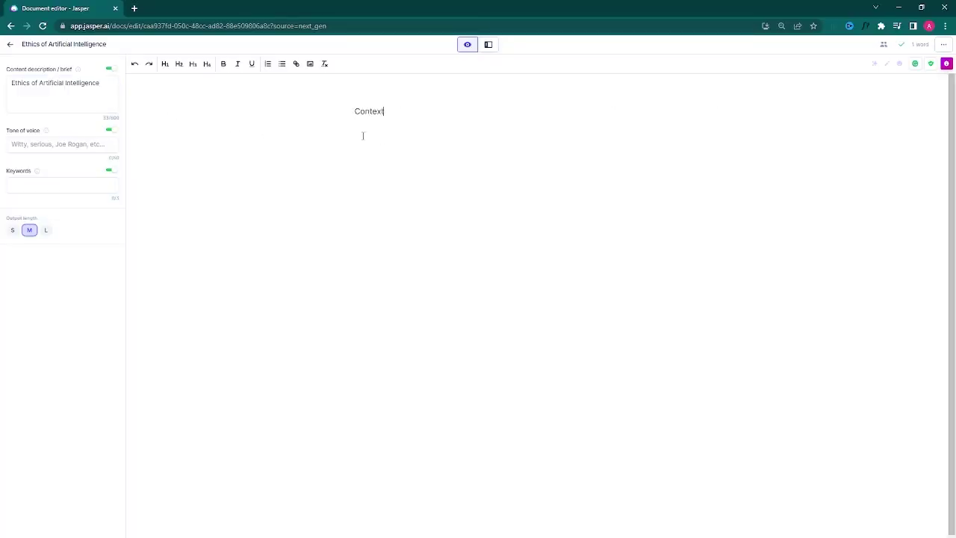
{"action": "type", "text": ": This is an essay to be written about the "}
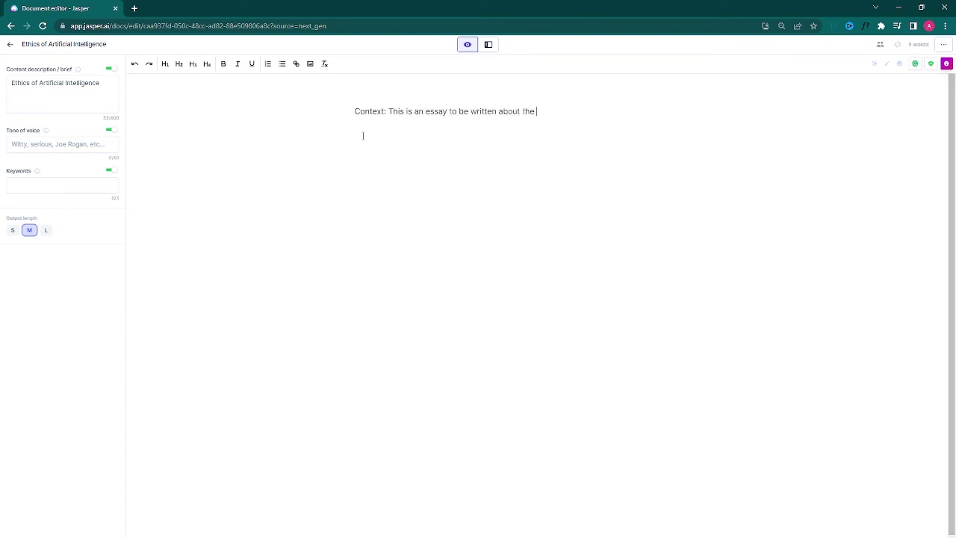
{"action": "type", "text": "the ethics of artificial intelligenc"}
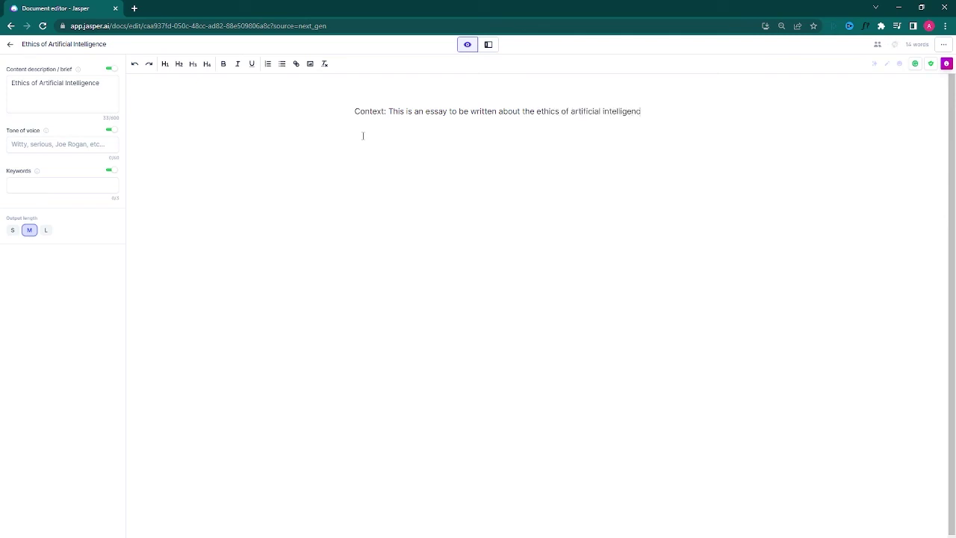
{"action": "type", "text": "e and how it is used"}
{"action": "type", "text": "made for"}
{"action": "type", "text": " a univers"}
{"action": "type", "text": "ity assignment"}
{"action": "type", "text": " and"}
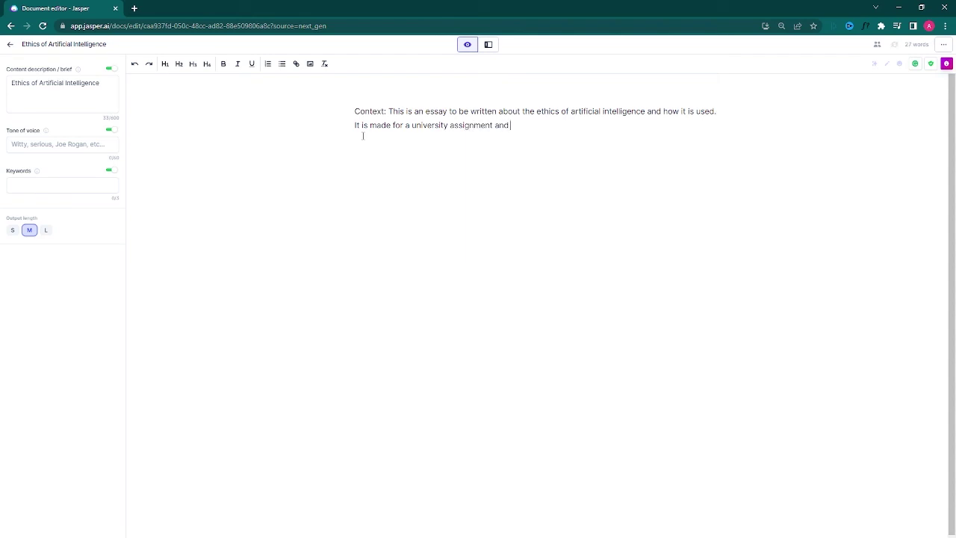
{"action": "type", "text": " must be detailed and eloquently w"}
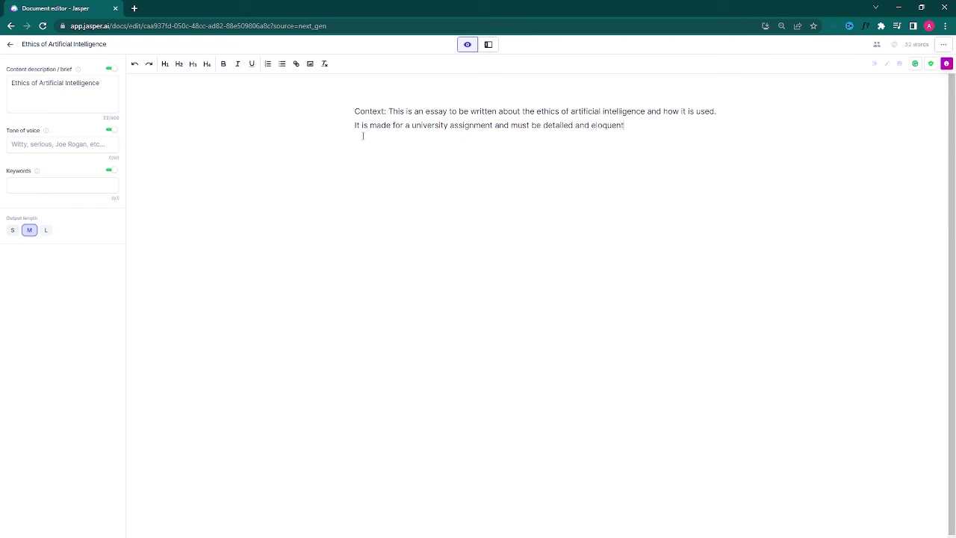
{"action": "type", "text": "ritte"}
{"action": "type", "text": "oints:"}
{"action": "left_click", "coordinate": [135, 8]}
Step: Search AI ethics and add the WEF article's Unemployment question as an unbolded point
{"action": "left_click", "coordinate": [162, 44]}
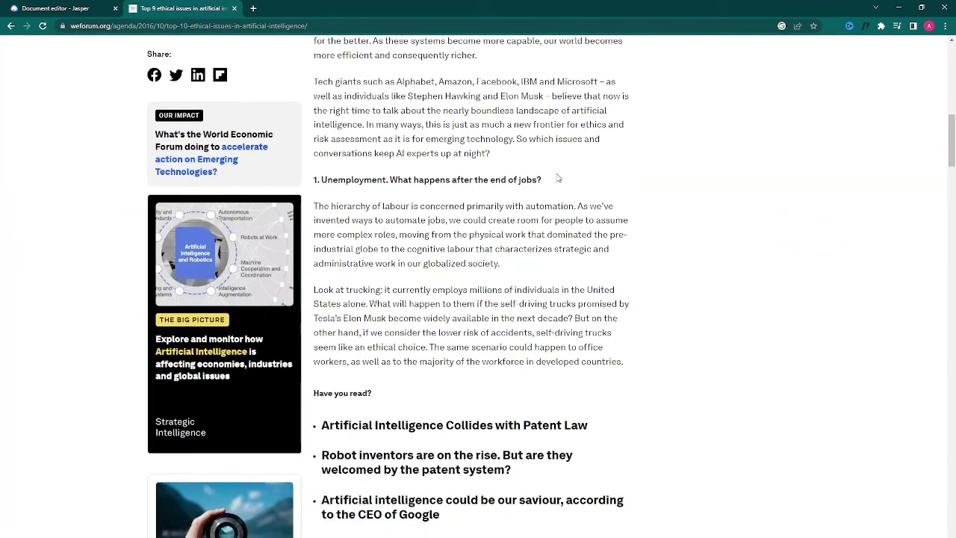
{"action": "left_click_drag", "start_coordinate": [557, 179], "coordinate": [321, 179]}
{"action": "left_click", "coordinate": [120, 8]}
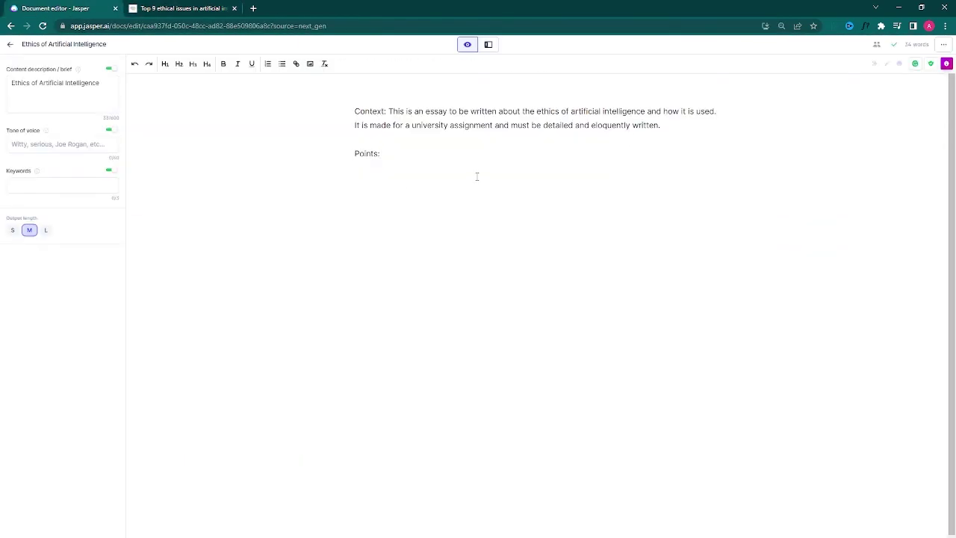
{"action": "key", "text": "ctrl+v"}
{"action": "left_click_drag", "start_coordinate": [557, 181], "coordinate": [309, 180]}
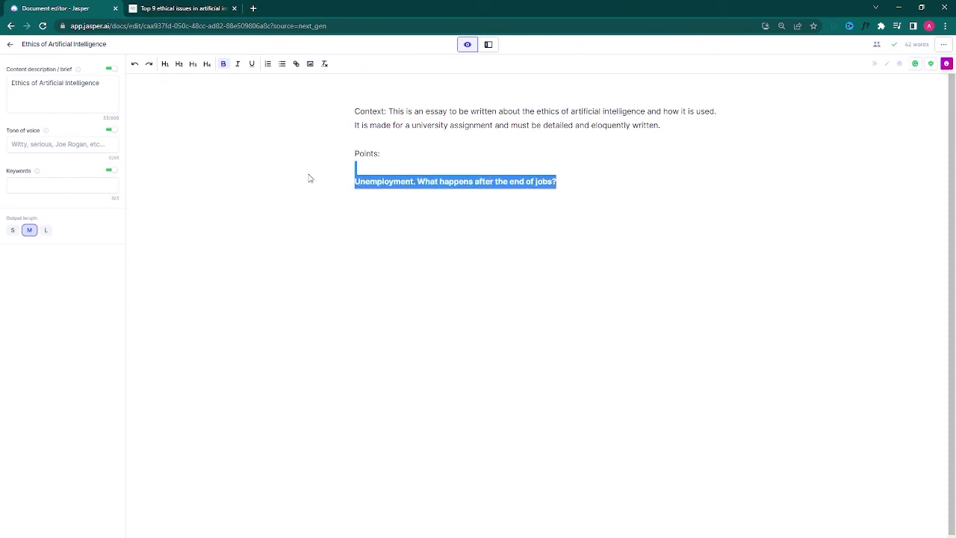
{"action": "left_click", "coordinate": [222, 63]}
{"action": "left_click", "coordinate": [593, 179]}
Step: Add the Inequality question as an unbolded point without its '2.' numbering
{"action": "key", "text": "ctrl+Tab"}
{"action": "scroll", "coordinate": [493, 257], "scroll_direction": "down", "scroll_amount": 5}
{"action": "scroll", "coordinate": [492, 258], "scroll_direction": "down", "scroll_amount": 10}
{"action": "left_click_drag", "start_coordinate": [598, 254], "coordinate": [310, 261]}
{"action": "key", "text": "ctrl+Tab"}
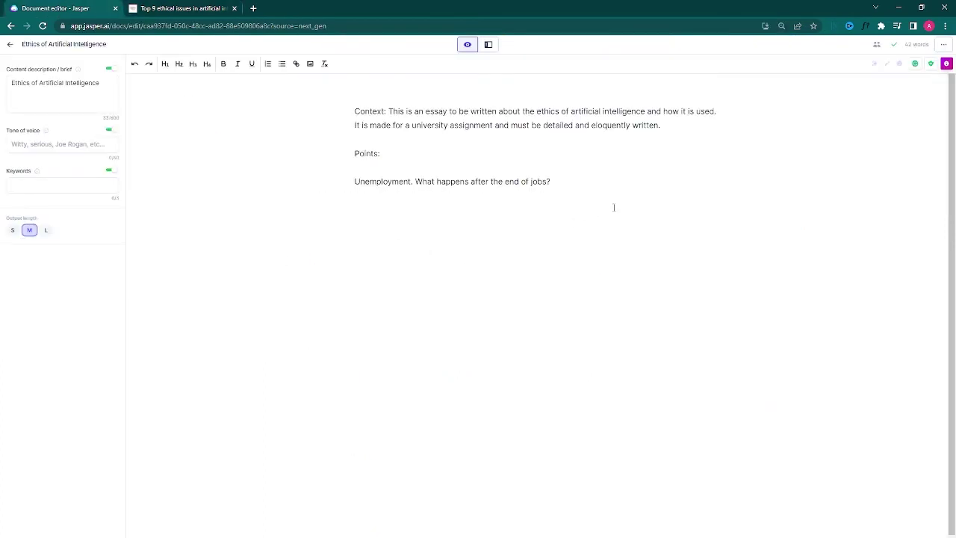
{"action": "key", "text": "ctrl+v"}
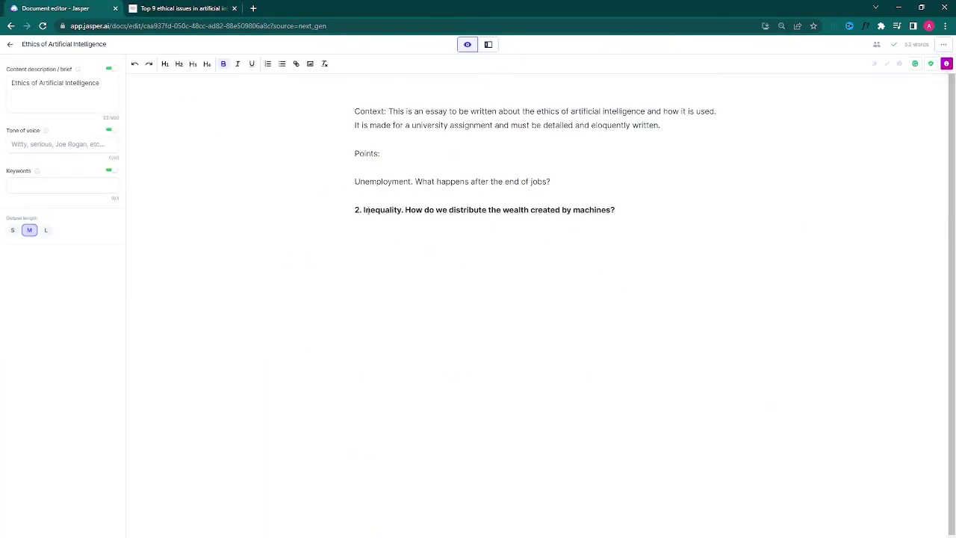
{"action": "key", "text": "Home"}
{"action": "key", "text": "Delete"}
{"action": "key", "text": "Delete"}
{"action": "key", "text": "Delete"}
{"action": "left_click_drag", "start_coordinate": [627, 210], "coordinate": [307, 217]}
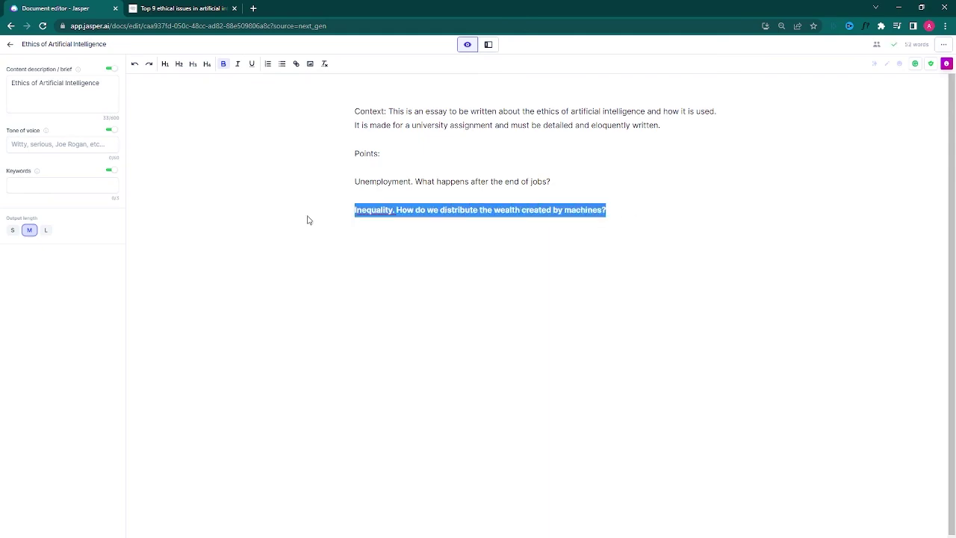
{"action": "left_click", "coordinate": [223, 64]}
{"action": "left_click", "coordinate": [606, 212]}
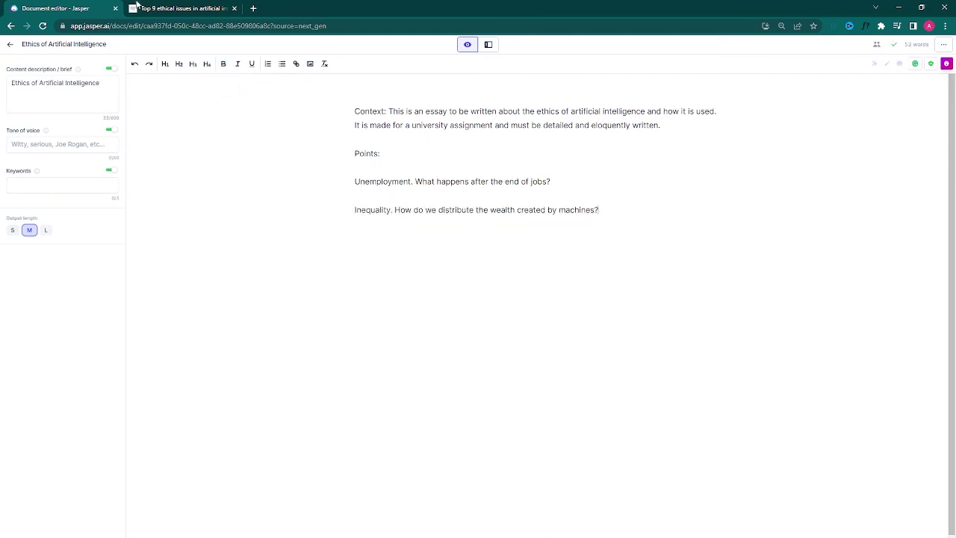
Step: Add the Humanity question as the third unbolded point
{"action": "left_click", "coordinate": [137, 6]}
{"action": "scroll", "coordinate": [478, 224], "scroll_direction": "down", "scroll_amount": 3}
{"action": "left_click_drag", "start_coordinate": [605, 217], "coordinate": [324, 217]}
{"action": "key", "text": "ctrl+Tab"}
{"action": "key", "text": "ctrl+v"}
{"action": "left_click_drag", "start_coordinate": [632, 237], "coordinate": [322, 229]}
{"action": "left_click", "coordinate": [222, 63]}
{"action": "left_click", "coordinate": [621, 236]}
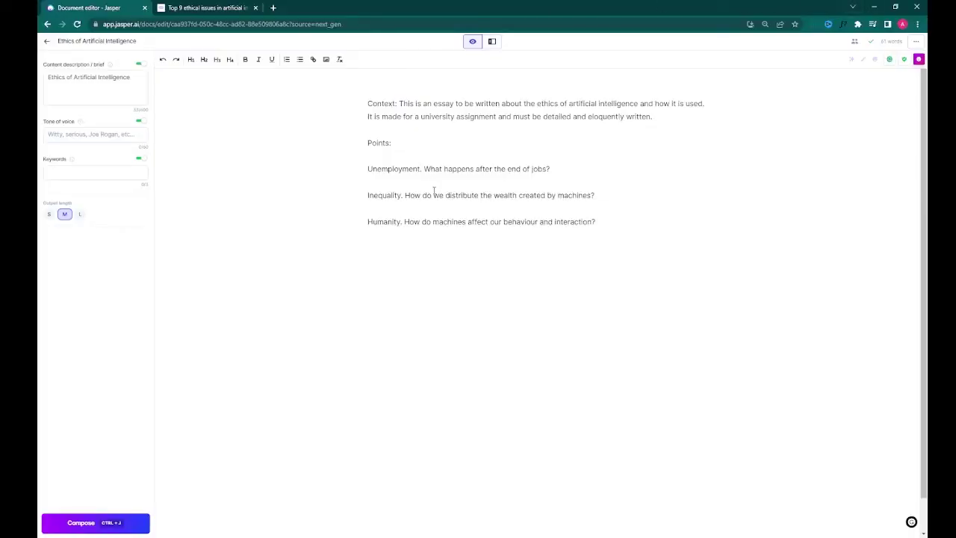
{"action": "type", "text": "***"}
Step: Add an 'Introduction:' label with the Context lines repeated below and start a Command line
{"action": "key", "text": "shift+Return"}
{"action": "type", "text": "Introduction:"}
{"action": "left_click_drag", "start_coordinate": [664, 121], "coordinate": [307, 112]}
{"action": "key", "text": "ctrl+c"}
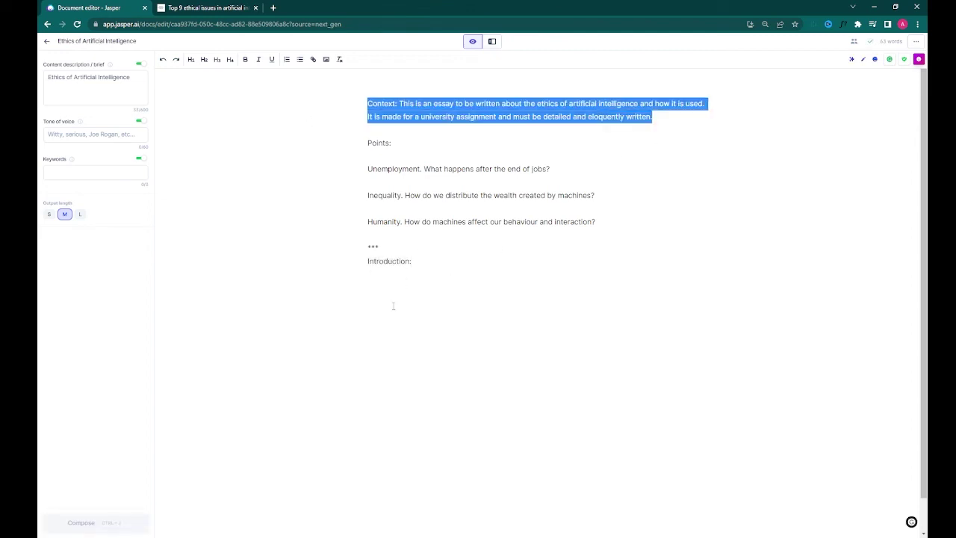
{"action": "left_click", "coordinate": [393, 305]}
{"action": "key", "text": "ctrl+v"}
{"action": "type", "text": "Command: "}
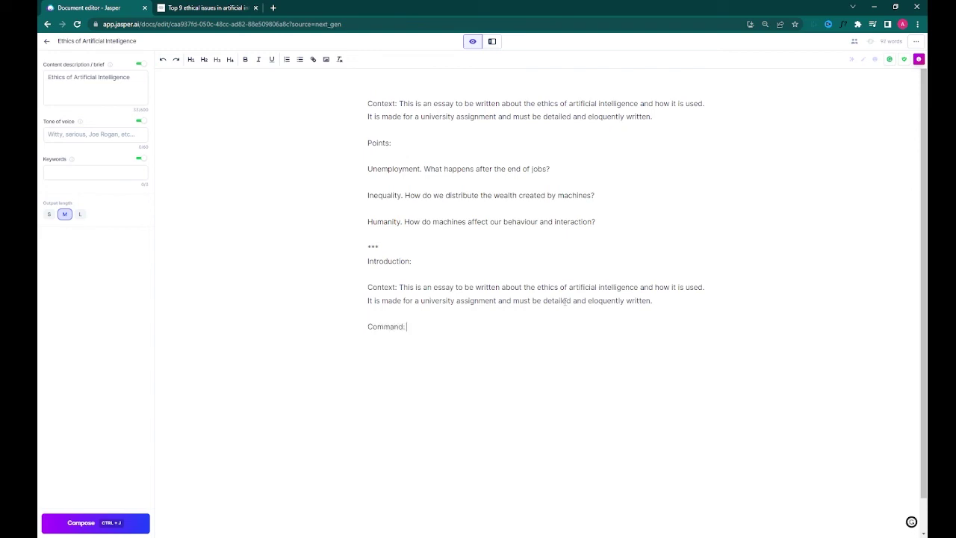
{"action": "type", "text": "Using the context"}
Step: Copy the Points block above the Command line and remove its blank lines
{"action": "left_click_drag", "start_coordinate": [595, 222], "coordinate": [341, 173]}
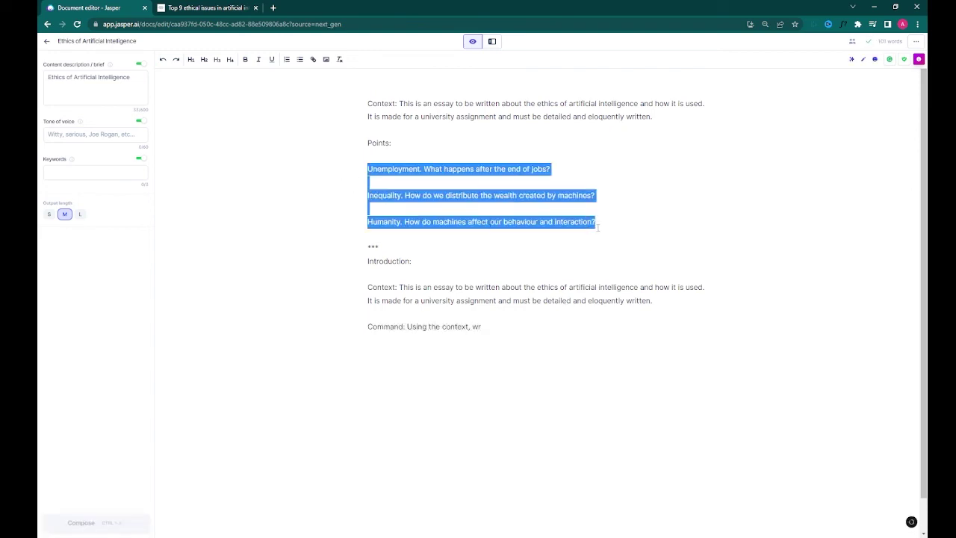
{"action": "left_click_drag", "start_coordinate": [598, 227], "coordinate": [312, 152]}
{"action": "key", "text": "ctrl+c"}
{"action": "left_click", "coordinate": [679, 301]}
{"action": "key", "text": "Return"}
{"action": "key", "text": "Return"}
{"action": "key", "text": "ctrl+v"}
{"action": "left_click", "coordinate": [403, 337]}
{"action": "key", "text": "BackSpace"}
{"action": "left_click", "coordinate": [388, 352]}
{"action": "key", "text": "BackSpace"}
{"action": "left_click", "coordinate": [387, 371]}
{"action": "key", "text": "BackSpace"}
Step: Finish the Command asking for a long, compelling essay introduction using the context and given points
{"action": "type", "text": "ite"}
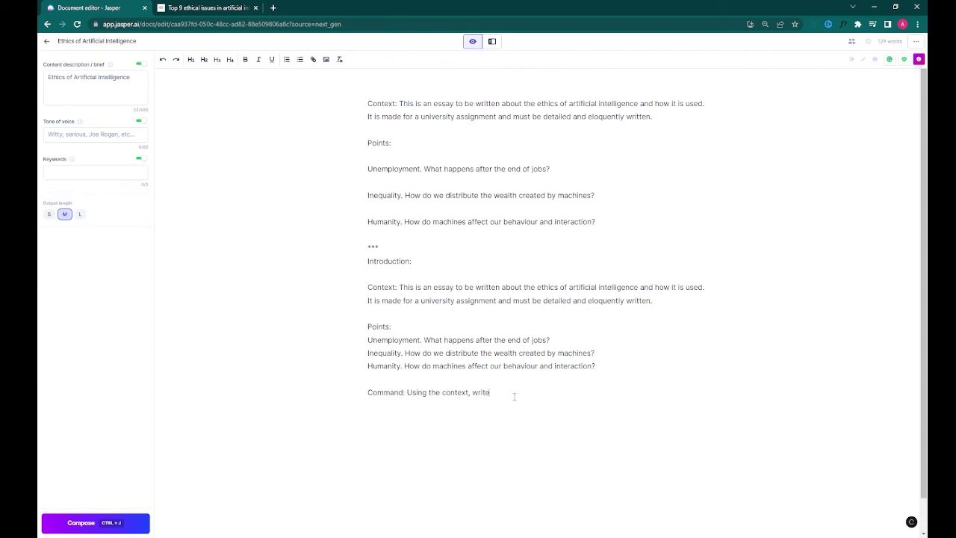
{"action": "type", "text": " an introduction"}
{"action": "key", "text": "BackSpace"}
{"action": "key", "text": "BackSpace"}
{"action": "key", "text": "BackSpace"}
{"action": "key", "text": "BackSpace"}
{"action": "key", "text": "BackSpace"}
{"action": "key", "text": "BackSpace"}
{"action": "key", "text": "BackSpace"}
{"action": "key", "text": "BackSpace"}
{"action": "key", "text": "BackSpace"}
{"action": "key", "text": "BackSpace"}
{"action": "key", "text": "BackSpace"}
{"action": "key", "text": "BackSpace"}
{"action": "key", "text": "BackSpace"}
{"action": "type", "text": "essay intr"}
{"action": "key", "text": "BackSpace"}
{"action": "key", "text": "BackSpace"}
{"action": "key", "text": "BackSpace"}
{"action": "key", "text": "BackSpace"}
{"action": "type", "text": "introduction introducing the essay and"}
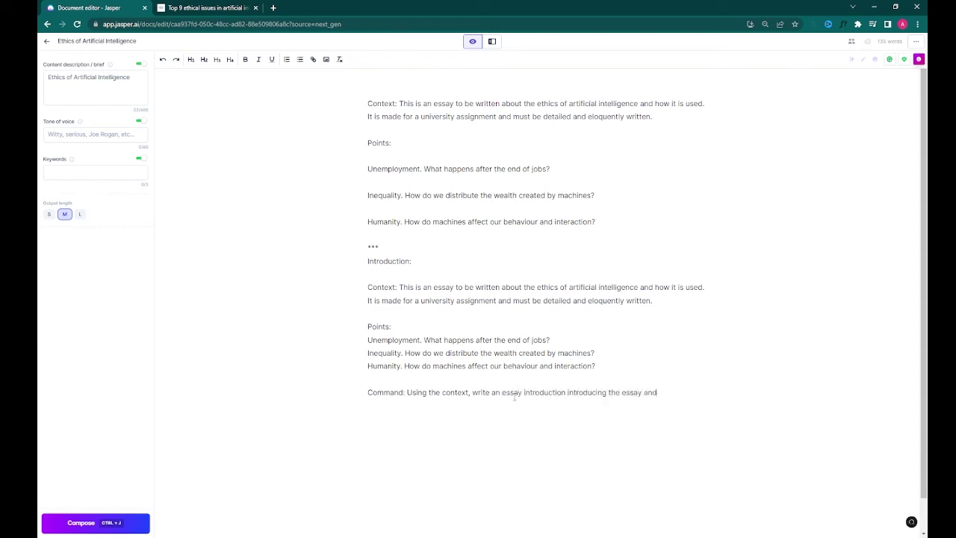
{"action": "type", "text": " the poin"}
{"action": "left_click", "coordinate": [469, 392]}
{"action": "type", "text": "and given points,"}
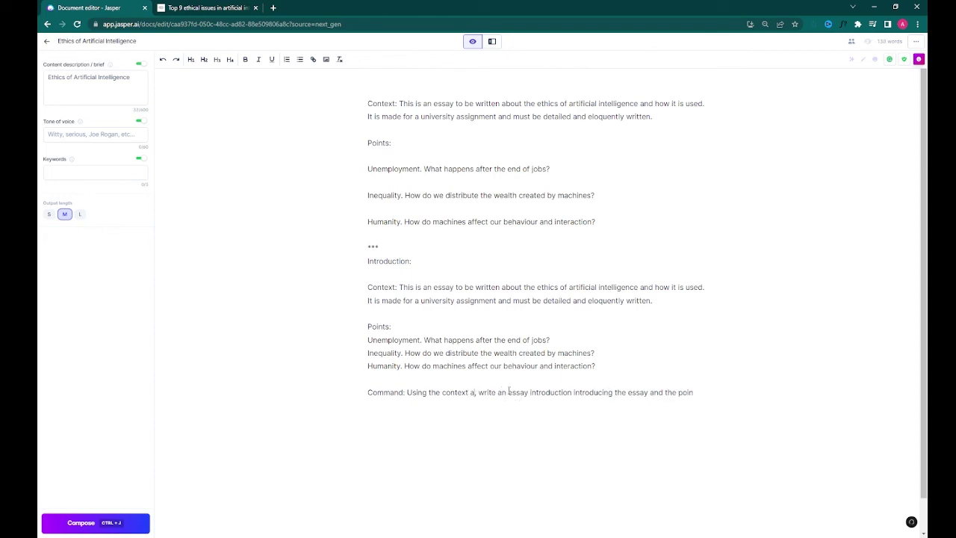
{"action": "left_click", "coordinate": [493, 406]}
{"action": "type", "text": "ts"}
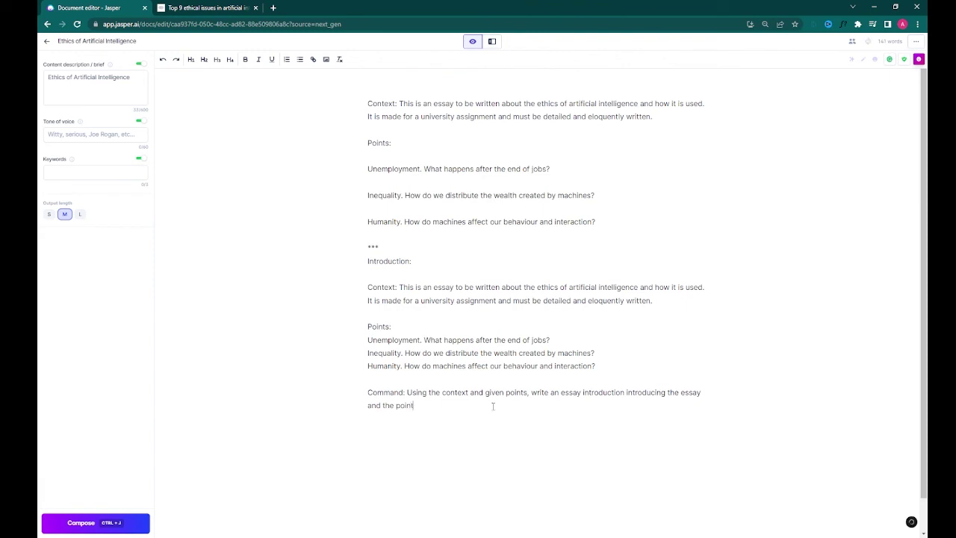
{"action": "key", "text": "BackSpace"}
{"action": "type", "text": "long, compelling"}
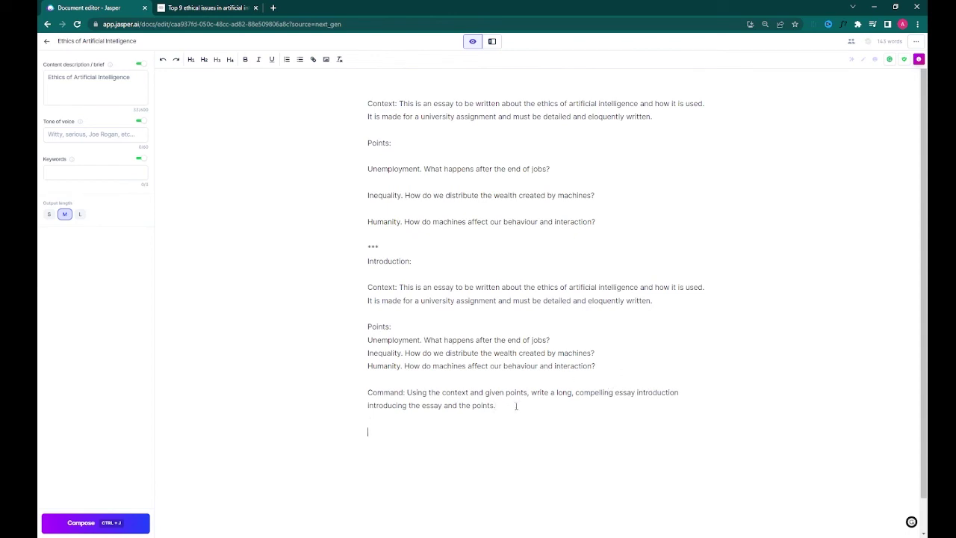
{"action": "type", "text": "he Command"}
Step: Generate the essay introduction, reject the first result, and regenerate it
{"action": "key", "text": "ctrl+j"}
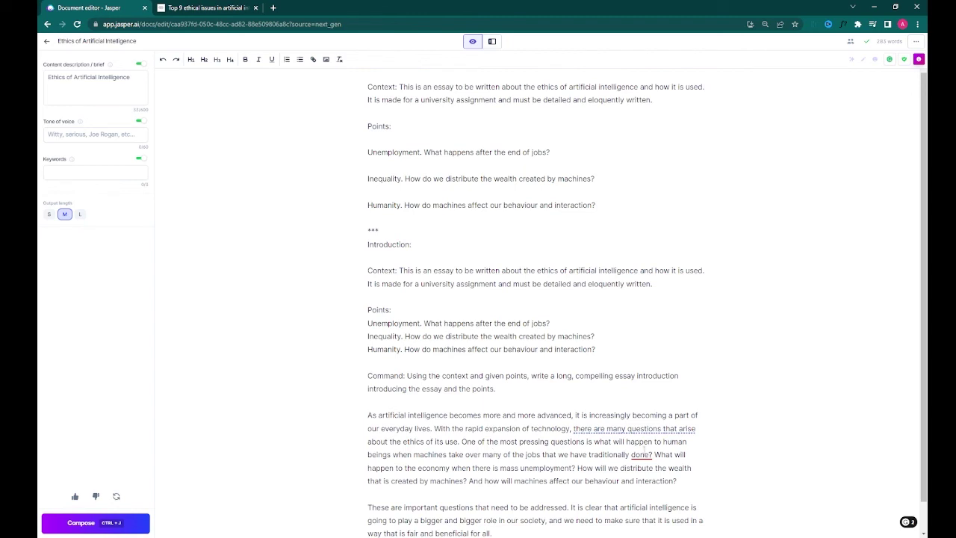
{"action": "left_click", "coordinate": [95, 496]}
{"action": "key", "text": "ctrl+z"}
{"action": "key", "text": "ctrl+j"}
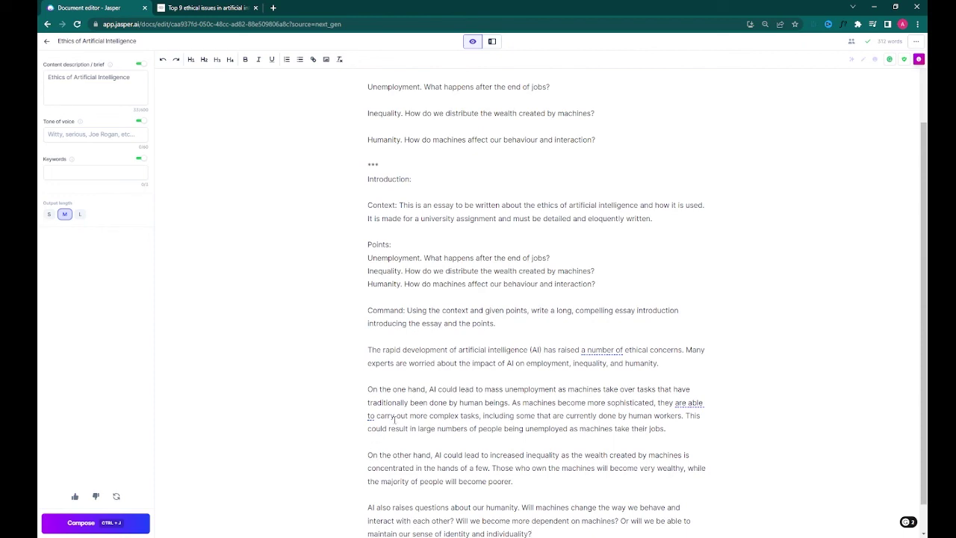
Step: Add an 'Introduction:' label above the generated introduction paragraphs
{"action": "left_click", "coordinate": [431, 454], "text": "shift"}
{"action": "left_click", "coordinate": [582, 493]}
{"action": "scroll", "coordinate": [582, 514], "scroll_direction": "down", "scroll_amount": 1}
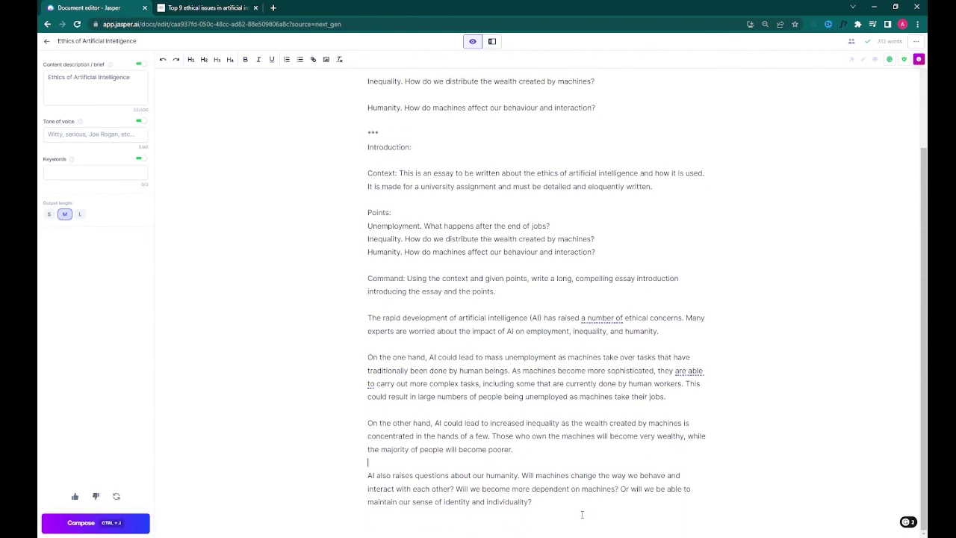
{"action": "key", "text": "Return"}
{"action": "key", "text": "Return"}
{"action": "type", "text": "Introduction:"}
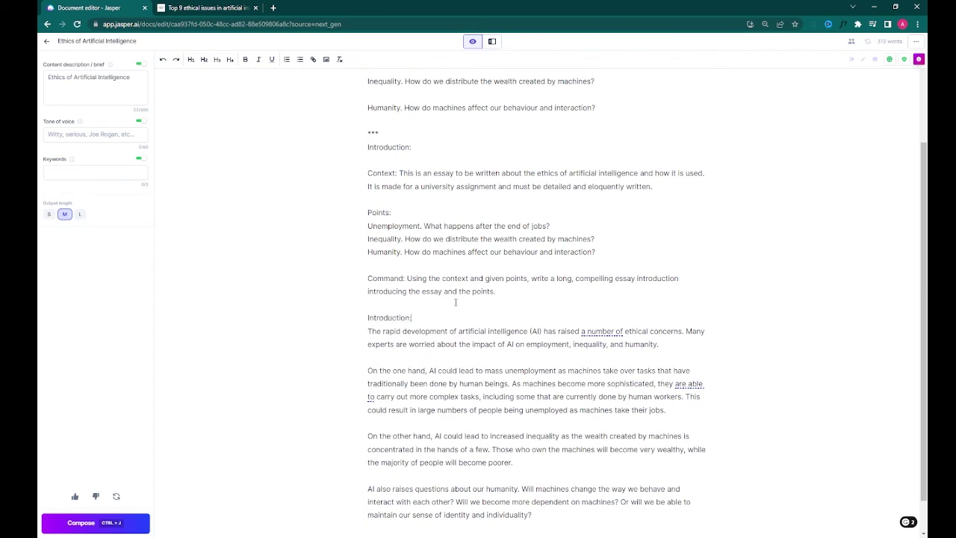
{"action": "scroll", "coordinate": [524, 448], "scroll_direction": "down", "scroll_amount": 1}
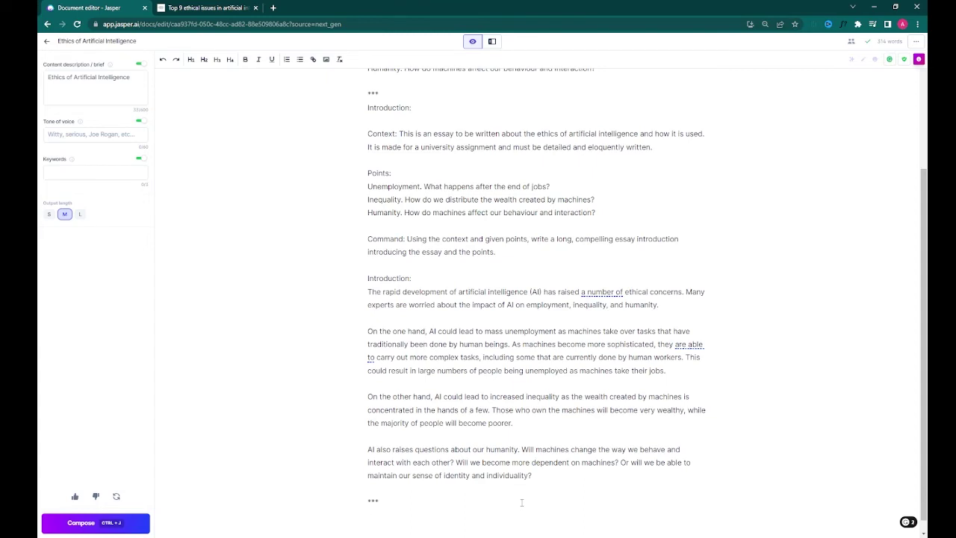
Step: Add a 'Body Paragraphs:' label beneath a *** separator after the introduction
{"action": "type", "text": "Body Paragraphs:"}
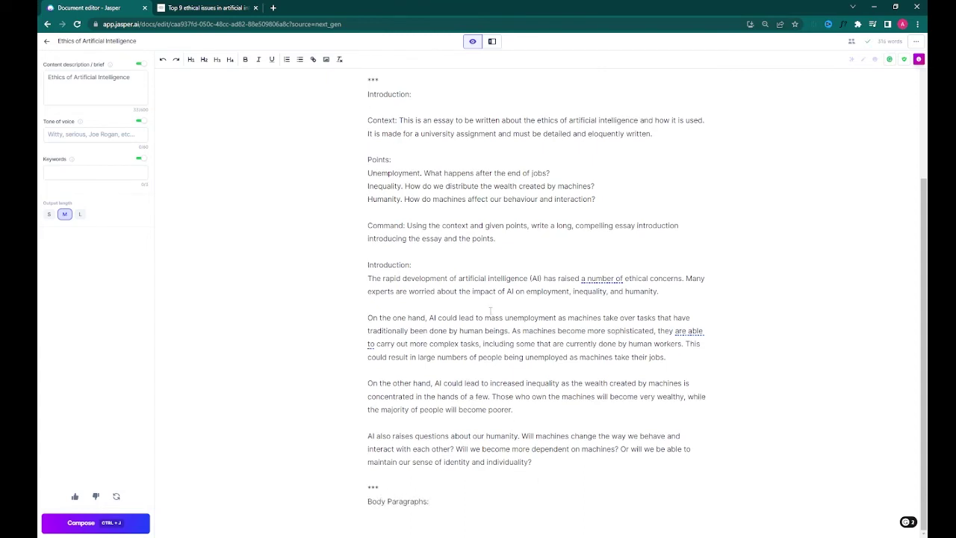
Step: Paste the Unemployment point under Body Paragraphs and set output length to long
{"action": "scroll", "coordinate": [496, 273], "scroll_direction": "up", "scroll_amount": 5}
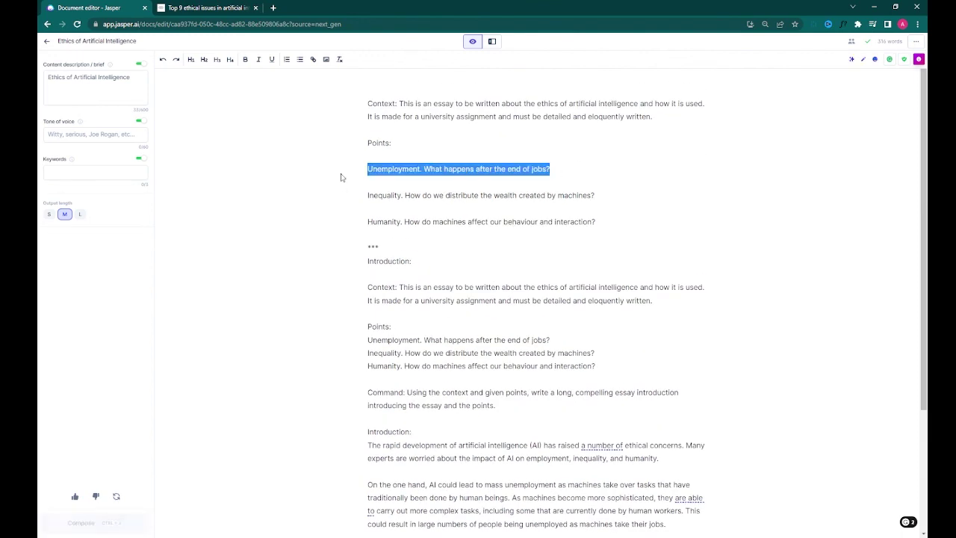
{"action": "scroll", "coordinate": [430, 448], "scroll_direction": "down", "scroll_amount": 5}
{"action": "left_click", "coordinate": [431, 508]}
{"action": "key", "text": "ctrl+v"}
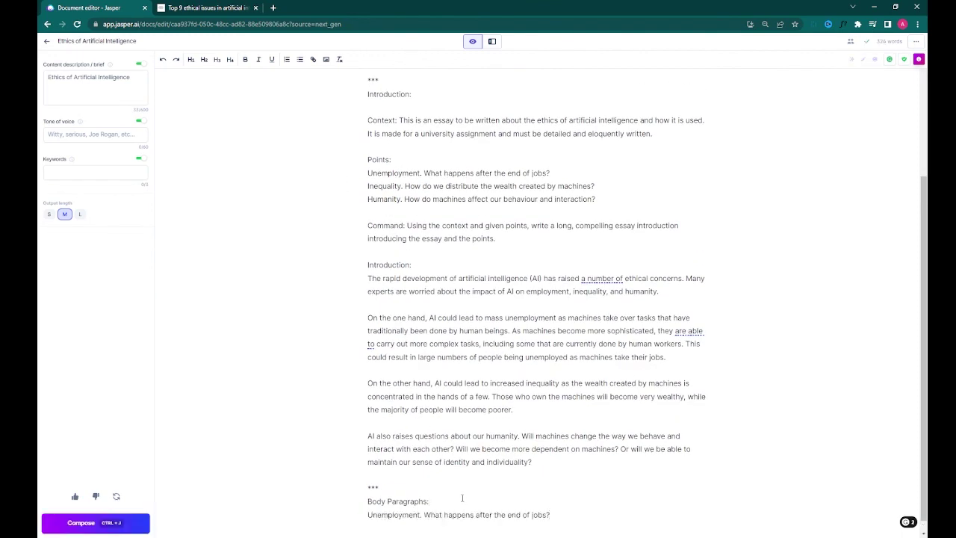
{"action": "left_click", "coordinate": [80, 213]}
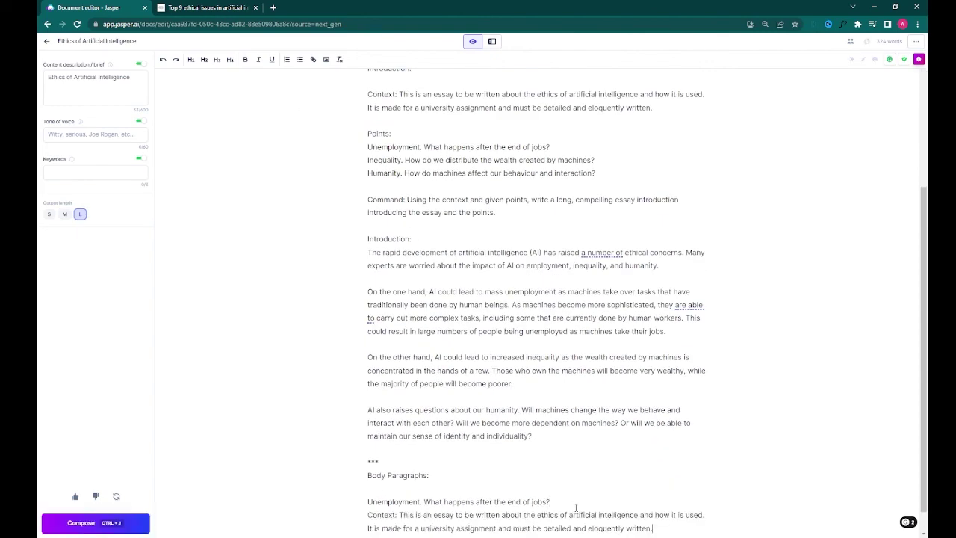
{"action": "left_click", "coordinate": [557, 474]}
{"action": "key", "text": "Return"}
{"action": "left_click", "coordinate": [478, 460]}
{"action": "key", "text": "Return"}
Step: Write the Topic line and a command requesting an in-depth essay body paragraph
{"action": "type", "text": "Topic:"}
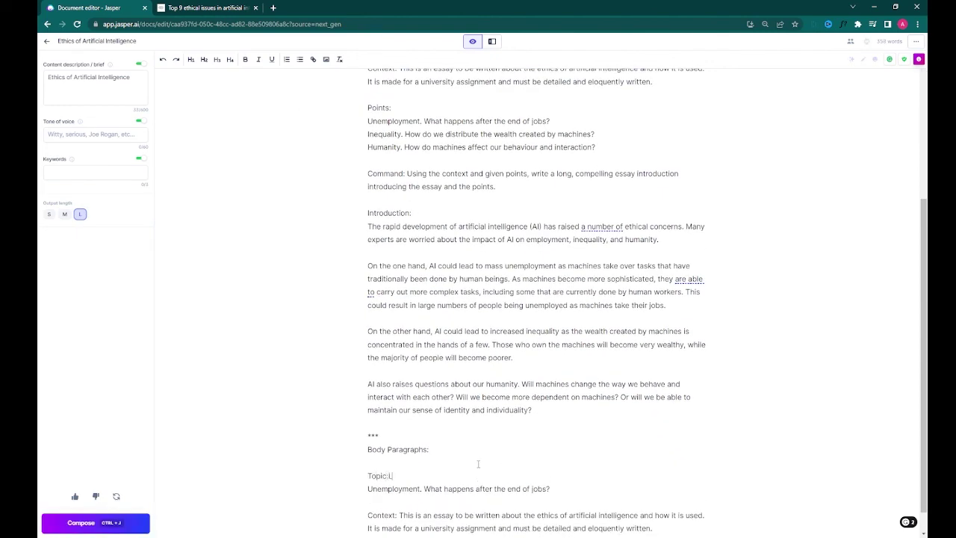
{"action": "type", "text": "and workers are replaced with artificial intelligence?"}
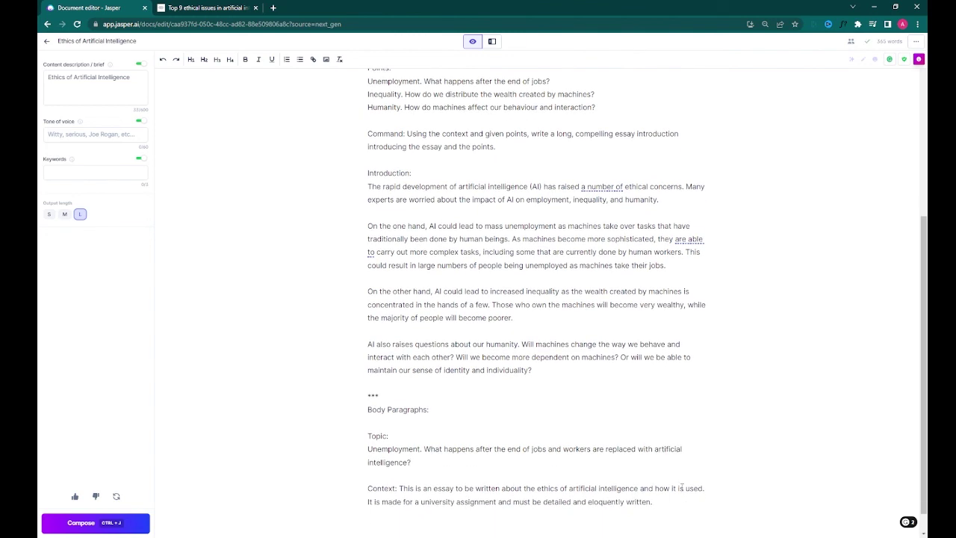
{"action": "type", "text": "Using the topic and context, write a long, compelling and intriguing body para"}
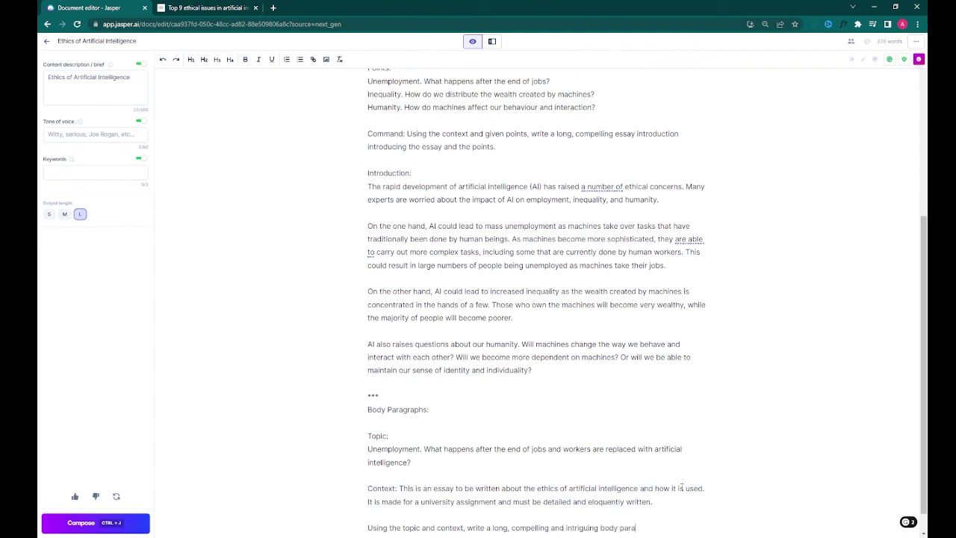
{"action": "key", "text": "BackSpace"}
{"action": "key", "text": "BackSpace"}
{"action": "key", "text": "BackSpace"}
{"action": "key", "text": "BackSpace"}
{"action": "key", "text": "BackSpace"}
{"action": "key", "text": "BackSpace"}
{"action": "key", "text": "BackSpace"}
{"action": "key", "text": "BackSpace"}
{"action": "key", "text": "BackSpace"}
{"action": "type", "text": "essay body paragraph going in de"}
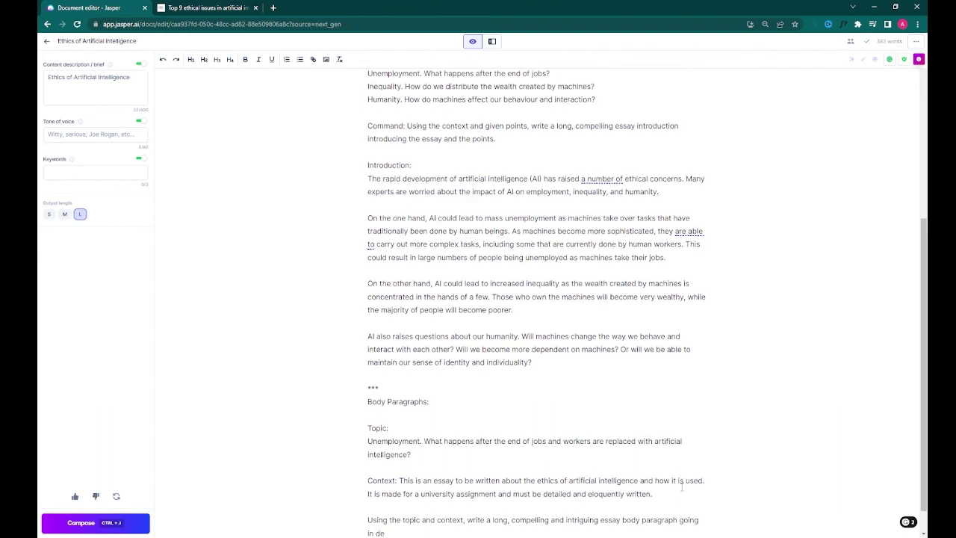
{"action": "type", "text": "pth and exploring the topic"}
{"action": "scroll", "coordinate": [651, 437], "scroll_direction": "down", "scroll_amount": 1}
{"action": "mouse_move", "coordinate": [377, 502]}
{"action": "left_click", "coordinate": [382, 463]}
Step: Label the Command, add 'Carry out the Command', and generate the unemployment body text
{"action": "type", "text": "Command:"}
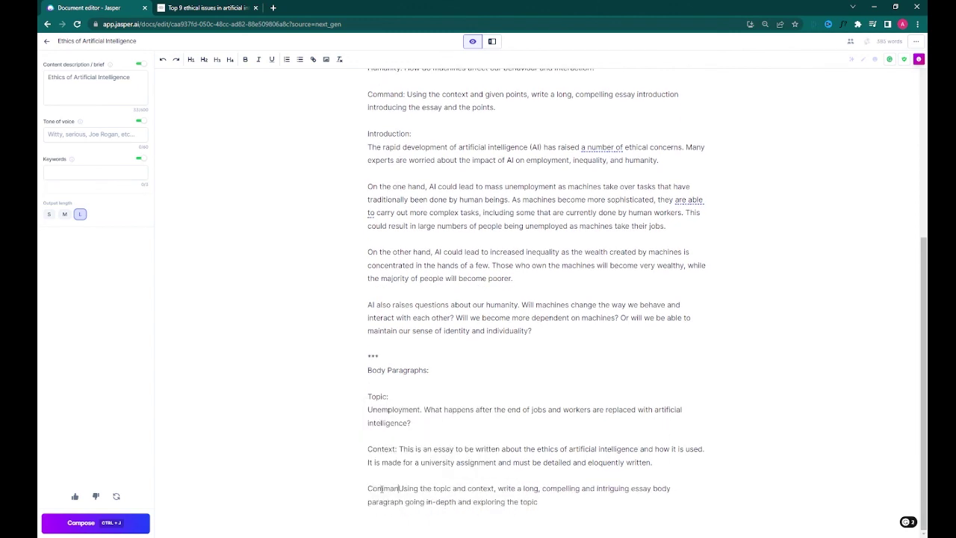
{"action": "left_click", "coordinate": [560, 503]}
{"action": "key", "text": "Return"}
{"action": "type", "text": "Carry out the Command"}
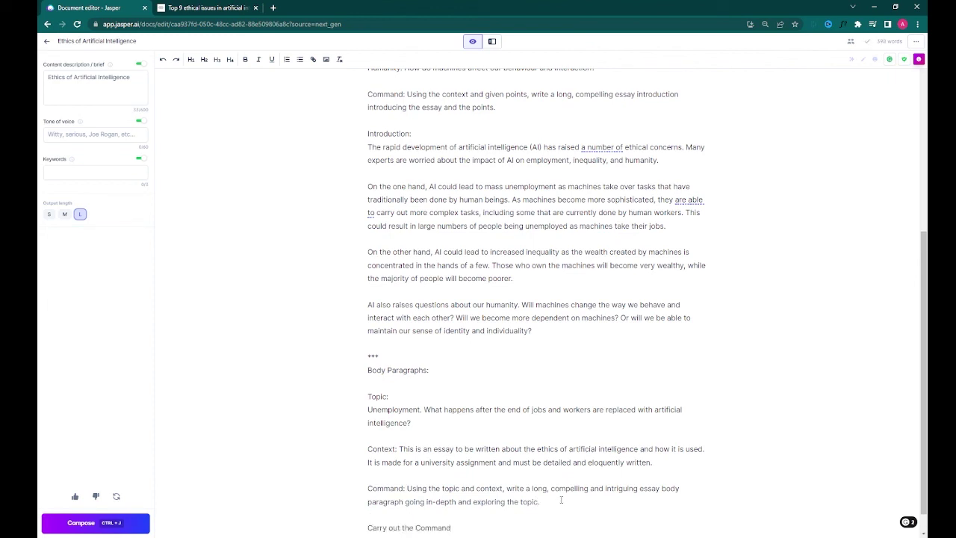
{"action": "key", "text": "ctrl+j"}
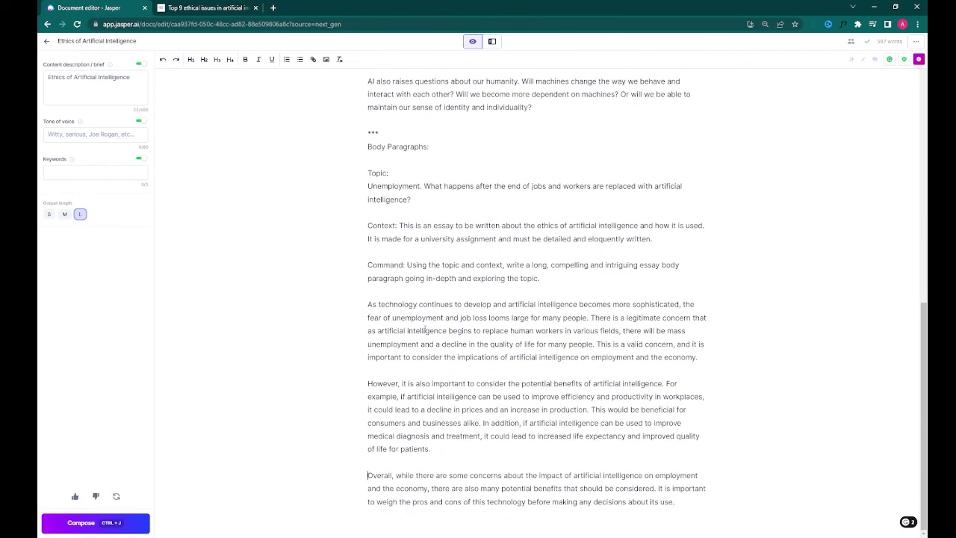
Step: Join the generated unemployment paragraphs into a single block
{"action": "key", "text": "BackSpace"}
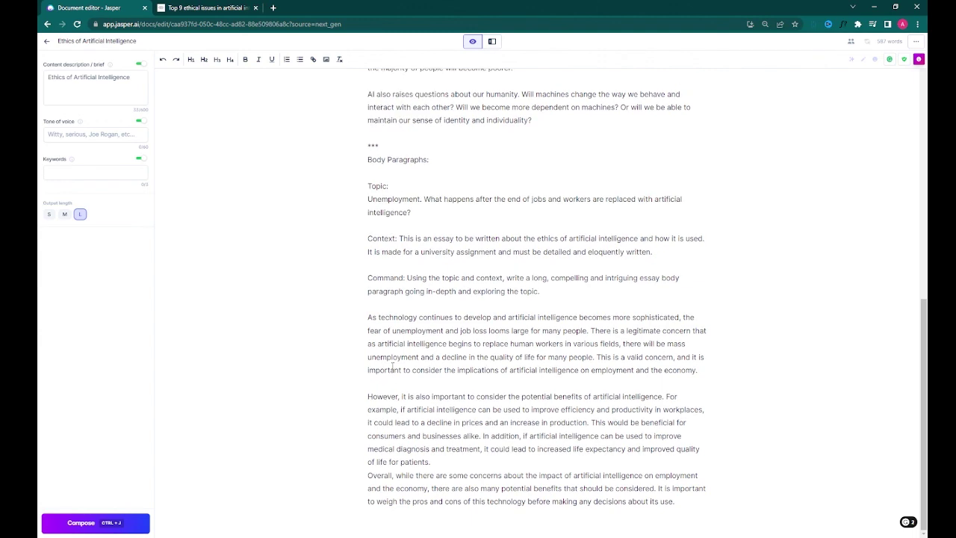
{"action": "key", "text": "BackSpace"}
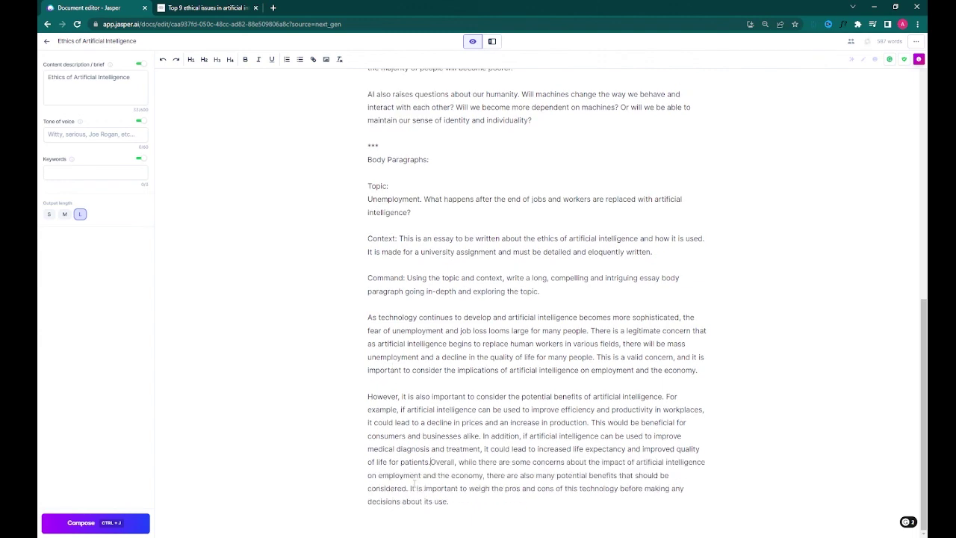
{"action": "key", "text": "BackSpace"}
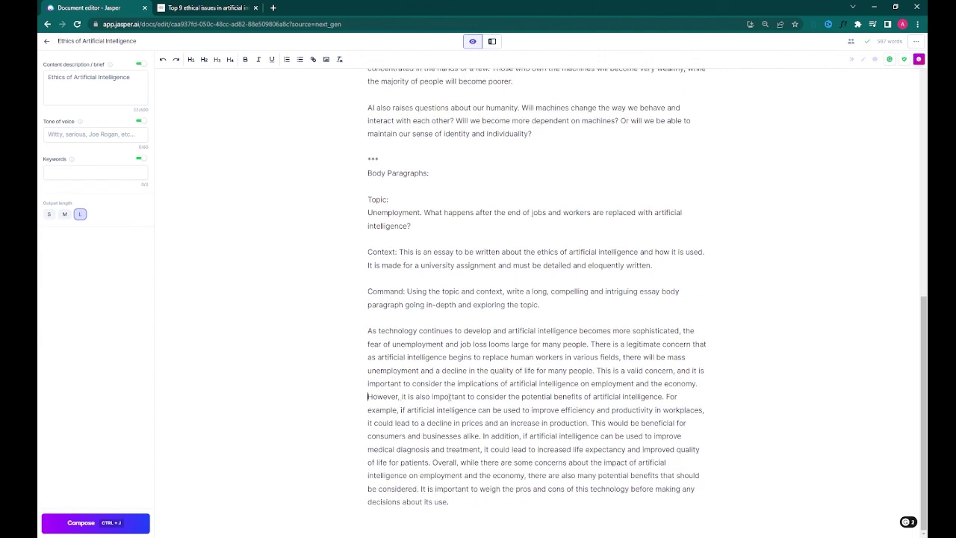
Step: Start a new section with a *** separator and a 'Topic:' label below the body text
{"action": "left_click", "coordinate": [493, 495]}
{"action": "key", "text": "Return"}
{"action": "key", "text": "Return"}
{"action": "type", "text": "Topic:"}
{"action": "scroll", "coordinate": [493, 495], "scroll_direction": "up", "scroll_amount": 10}
{"action": "left_click_drag", "start_coordinate": [594, 340], "coordinate": [333, 337]}
{"action": "scroll", "coordinate": [375, 342], "scroll_direction": "down", "scroll_amount": 6}
{"action": "scroll", "coordinate": [375, 343], "scroll_direction": "down", "scroll_amount": 3}
{"action": "left_click", "coordinate": [412, 505]}
{"action": "key", "text": "Return"}
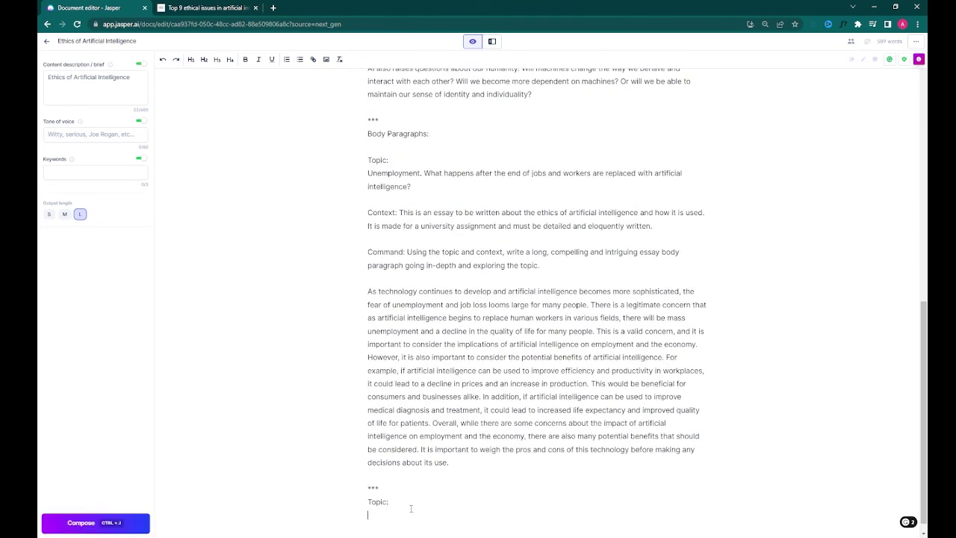
Step: Add the Inequality topic, extended with 'Will the richer get richer and the poorer get poorer', plus the Context
{"action": "type", "text": "Inequality. How do we distribute the wealth created by machines?"}
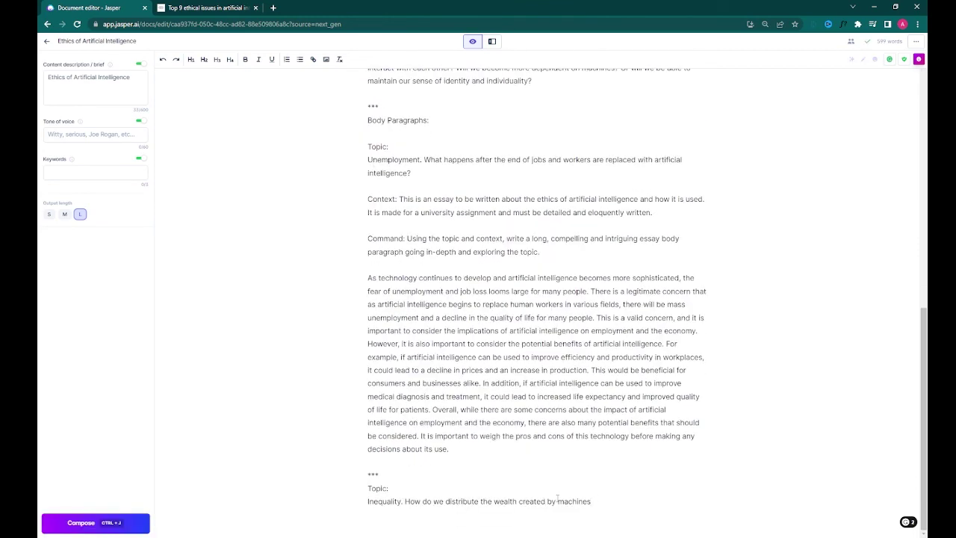
{"action": "type", "text": "Will the richer get richer and the poorer get poorere"}
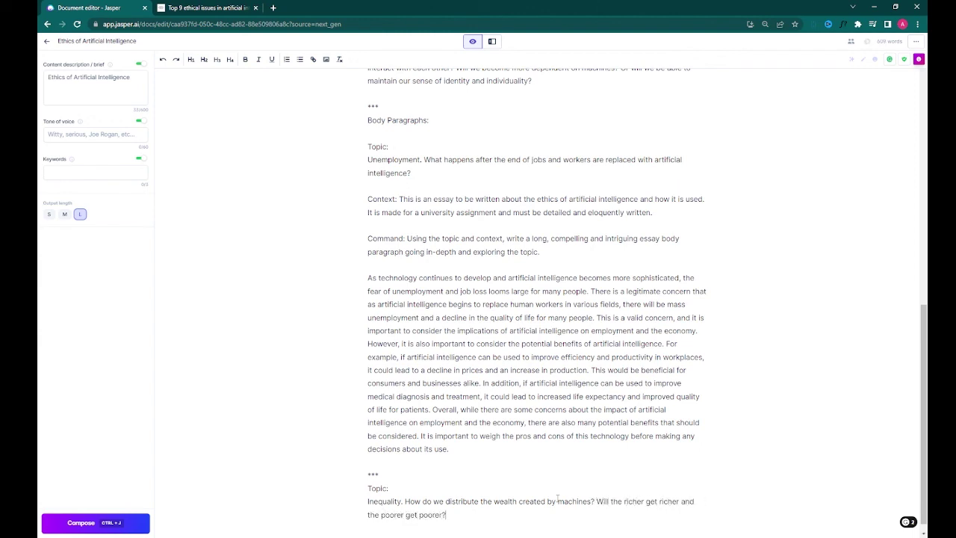
{"action": "type", "text": "Con"}
{"action": "left_click_drag", "start_coordinate": [666, 206], "coordinate": [299, 202]}
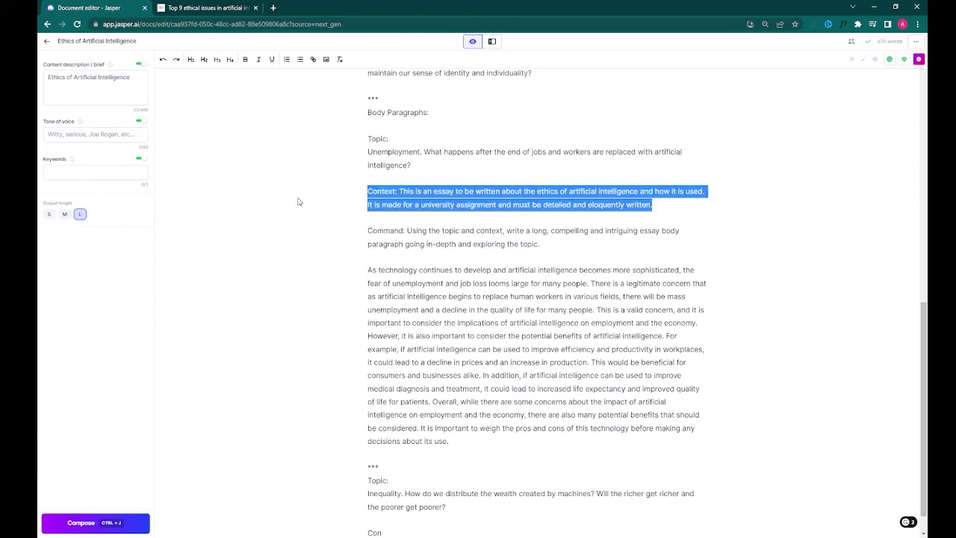
{"action": "key", "text": "ctrl+c"}
{"action": "left_click_drag", "start_coordinate": [384, 532], "coordinate": [335, 534]}
{"action": "key", "text": "ctrl+v"}
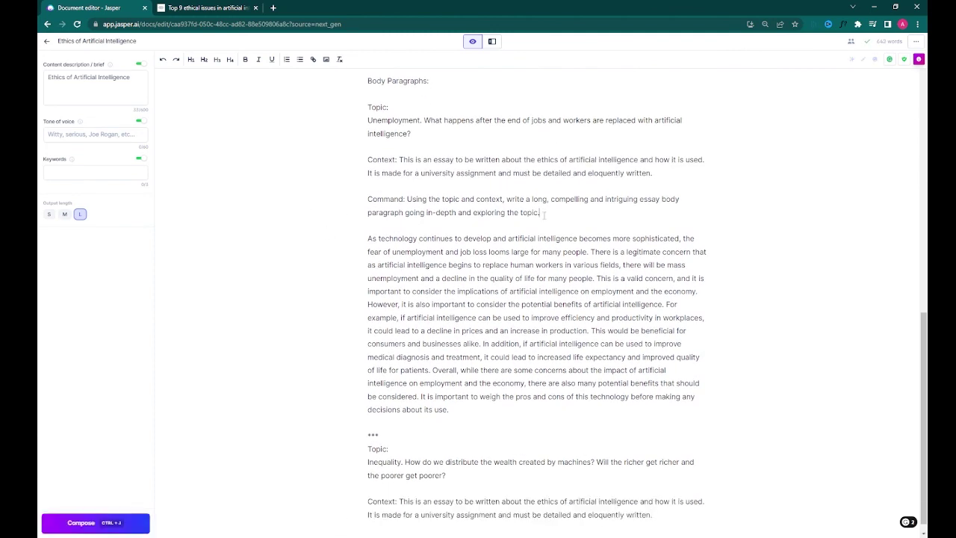
Step: Append the Command and 'Carry out the Command', then generate the Inequality body paragraph
{"action": "left_click_drag", "start_coordinate": [540, 213], "coordinate": [336, 204]}
{"action": "key", "text": "ctrl+c"}
{"action": "left_click", "coordinate": [652, 523]}
{"action": "key", "text": "Return"}
{"action": "key", "text": "ctrl+v"}
{"action": "type", "text": "Carry out the Command"}
{"action": "key", "text": "ctrl+j"}
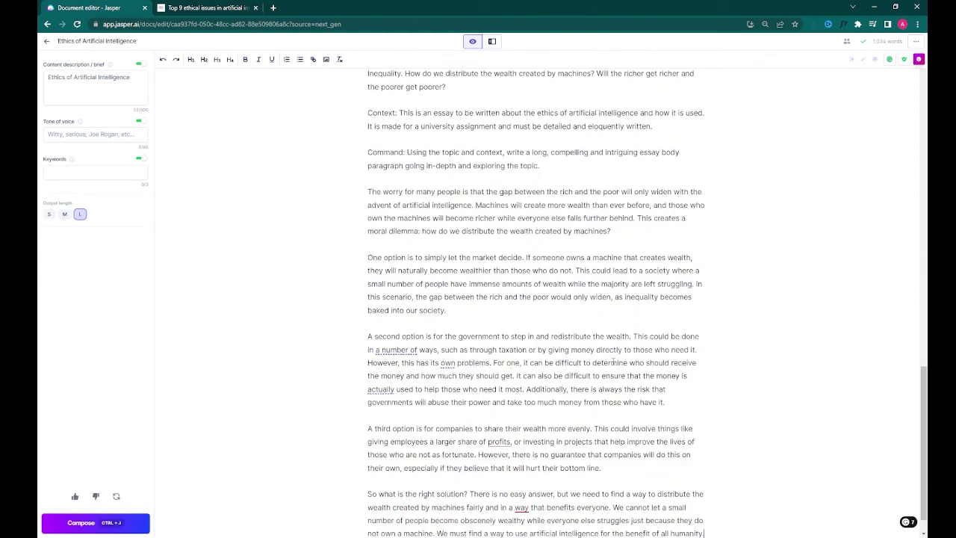
Step: Add a 'Topic' label below the generated Inequality paragraphs
{"action": "scroll", "coordinate": [694, 401], "scroll_direction": "down", "scroll_amount": 1}
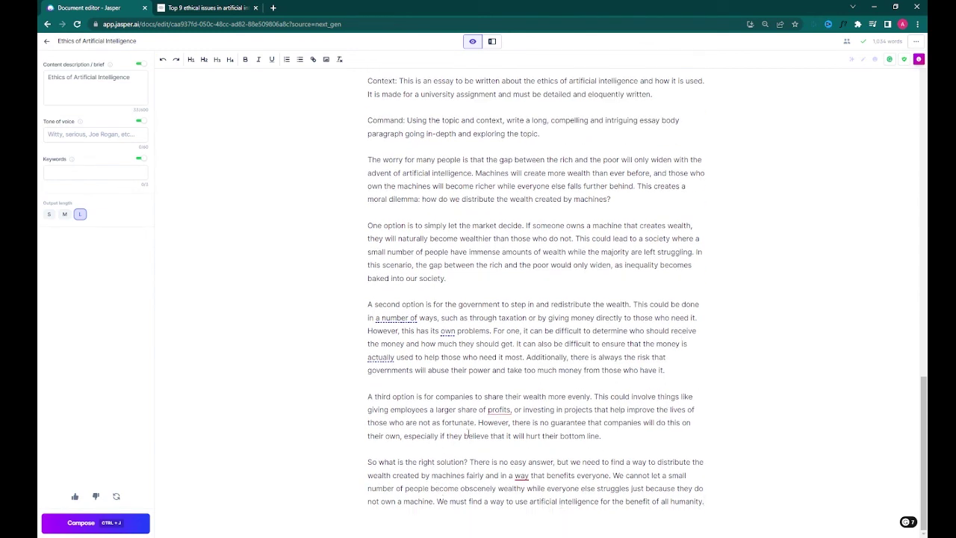
{"action": "scroll", "coordinate": [422, 353], "scroll_direction": "up", "scroll_amount": 1}
{"action": "scroll", "coordinate": [787, 398], "scroll_direction": "down", "scroll_amount": 1}
{"action": "scroll", "coordinate": [732, 301], "scroll_direction": "up", "scroll_amount": 4}
{"action": "scroll", "coordinate": [713, 329], "scroll_direction": "down", "scroll_amount": 5}
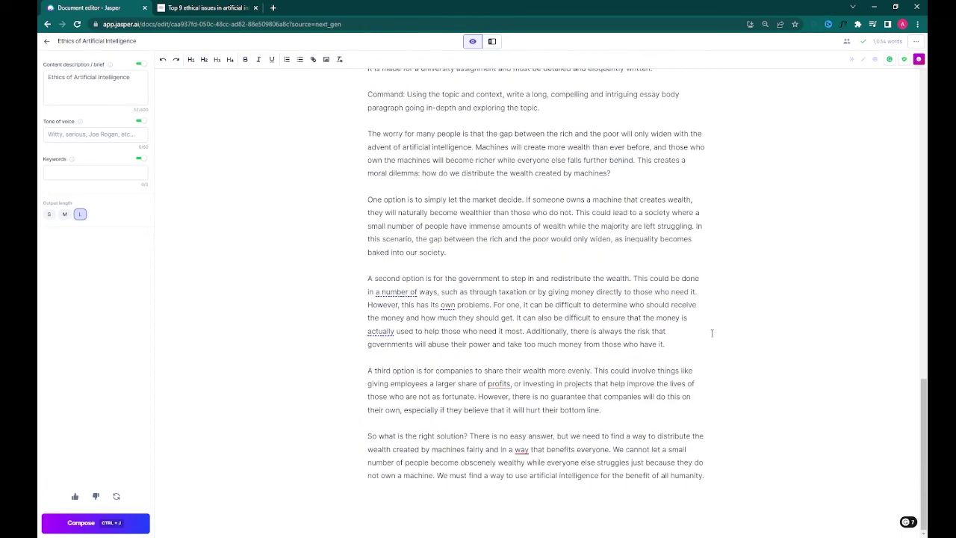
{"action": "type", "text": "Topic"}
Step: Select the Humanity point and place the cursor on the empty line under Topic
{"action": "scroll", "coordinate": [694, 284], "scroll_direction": "up", "scroll_amount": 3}
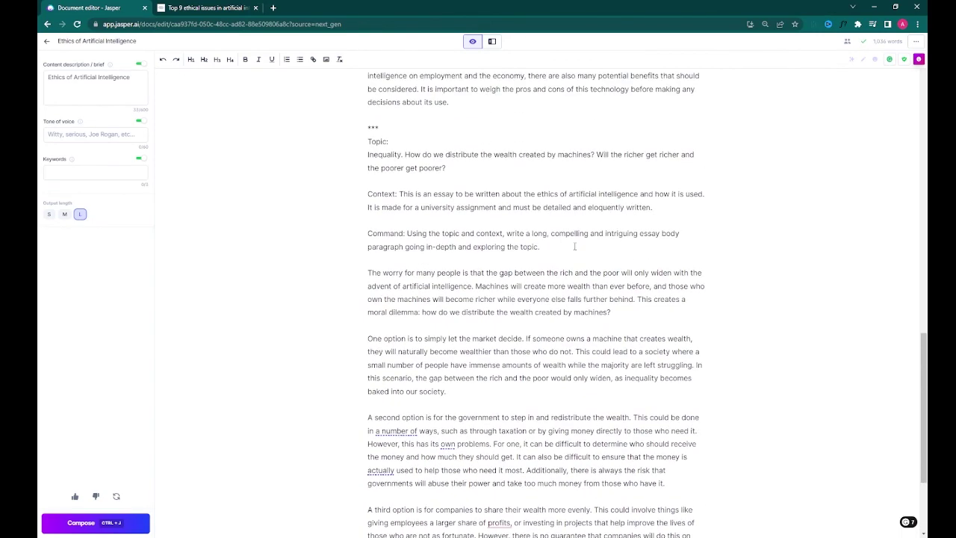
{"action": "scroll", "coordinate": [574, 247], "scroll_direction": "up", "scroll_amount": 10}
{"action": "left_click_drag", "start_coordinate": [595, 222], "coordinate": [292, 228]}
{"action": "scroll", "coordinate": [422, 512], "scroll_direction": "down", "scroll_amount": 13}
{"action": "left_click", "coordinate": [417, 518]}
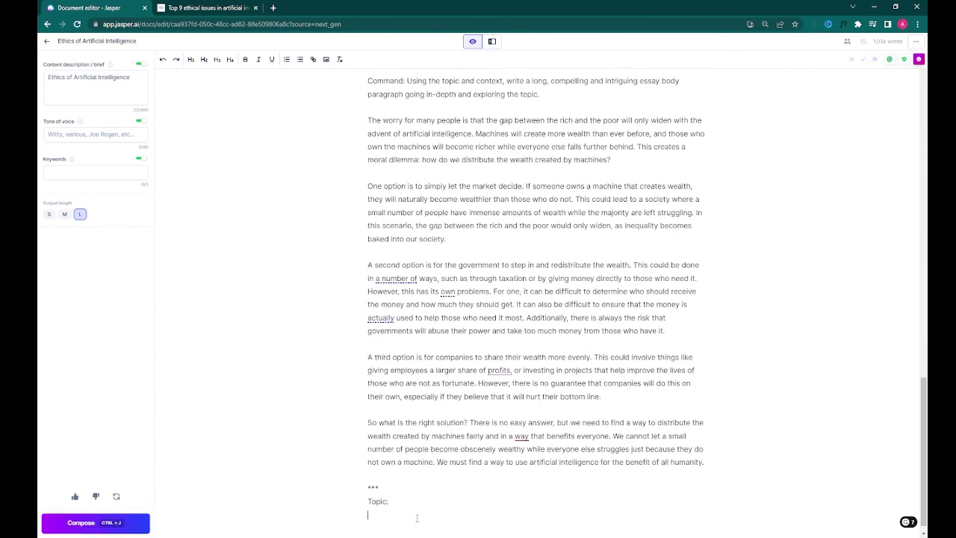
Step: Paste the Humanity question, extending it with 'with the world, each other and the machines we've created'
{"action": "key", "text": "ctrl+v"}
{"action": "type", "text": "with the world, each other"}
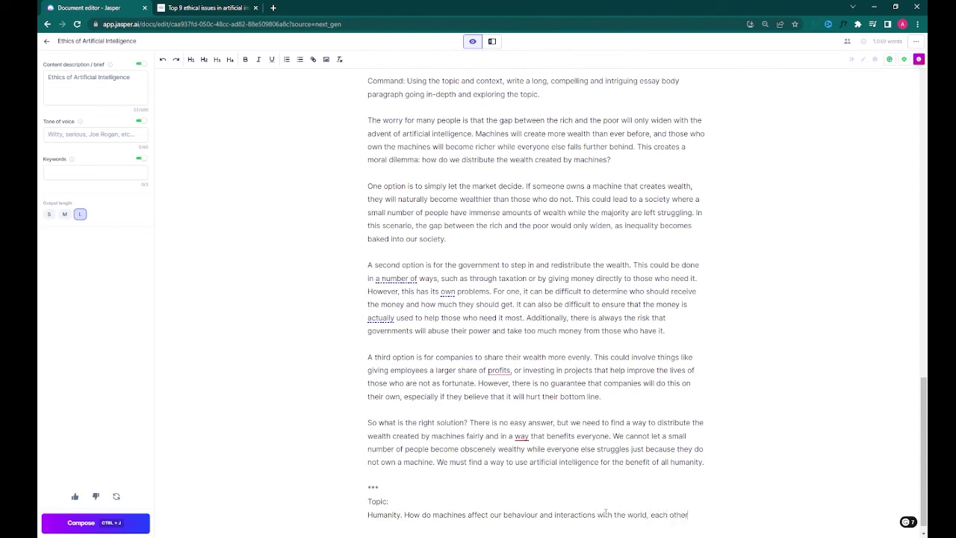
{"action": "type", "text": " and the machines we've created?"}
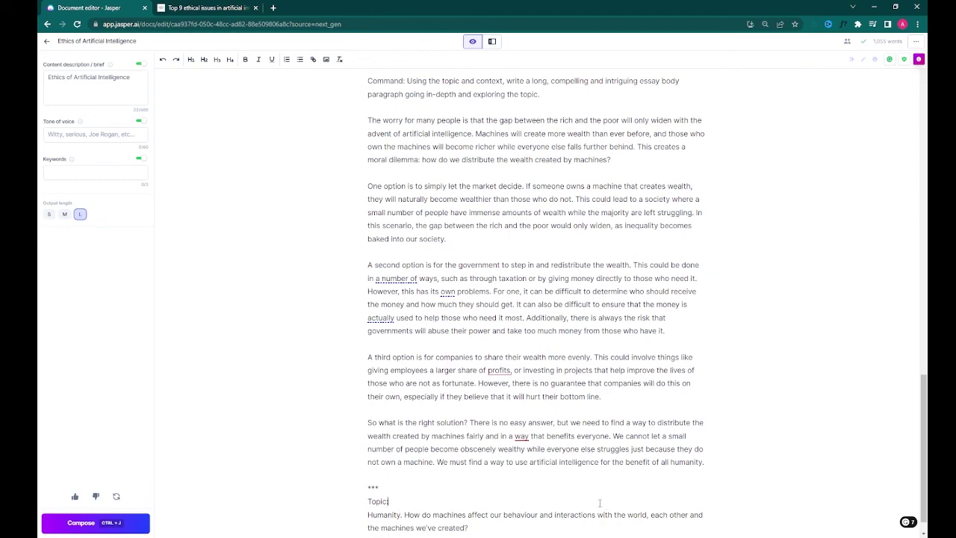
{"action": "scroll", "coordinate": [599, 502], "scroll_direction": "up", "scroll_amount": 7}
{"action": "scroll", "coordinate": [551, 457], "scroll_direction": "up", "scroll_amount": 8}
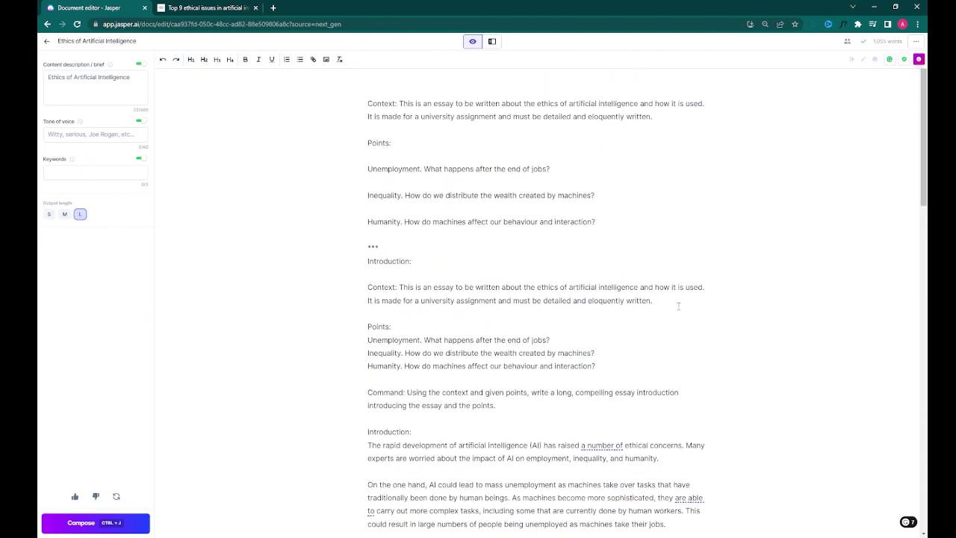
Step: Append the Context and Command paragraphs plus 'Carry out the Command', and have Jasper compose
{"action": "left_click_drag", "start_coordinate": [679, 307], "coordinate": [309, 291]}
{"action": "scroll", "coordinate": [451, 341], "scroll_direction": "down", "scroll_amount": 15}
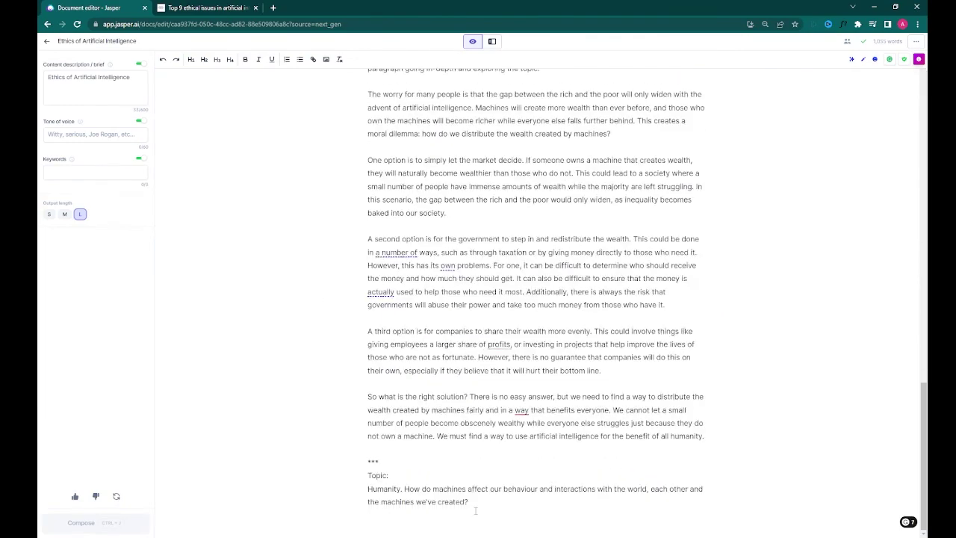
{"action": "scroll", "coordinate": [507, 449], "scroll_direction": "up", "scroll_amount": 4}
{"action": "left_click_drag", "start_coordinate": [539, 385], "coordinate": [283, 372]}
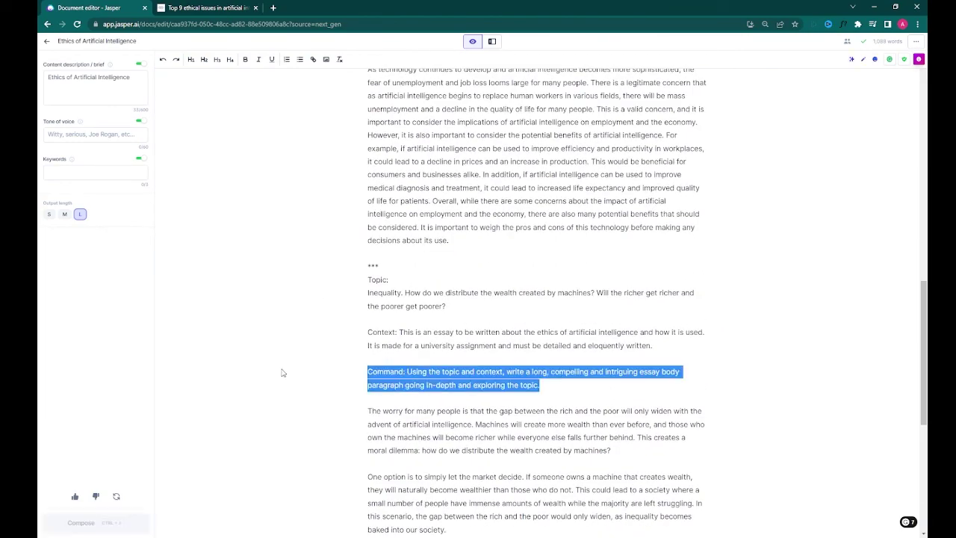
{"action": "key", "text": "ctrl+c"}
{"action": "key", "text": "ctrl+End"}
{"action": "key", "text": "ctrl+v"}
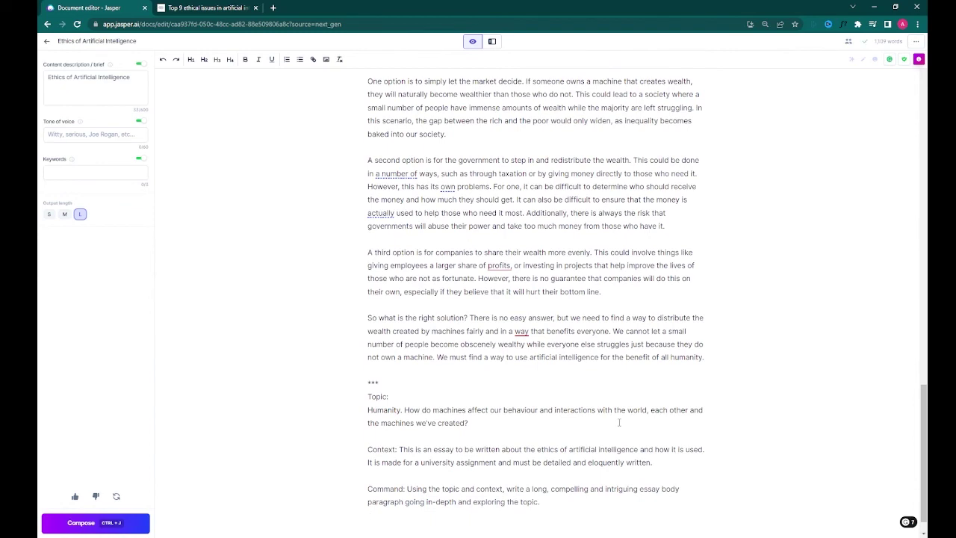
{"action": "type", "text": "Carry out the Command"}
{"action": "key", "text": "ctrl+j"}
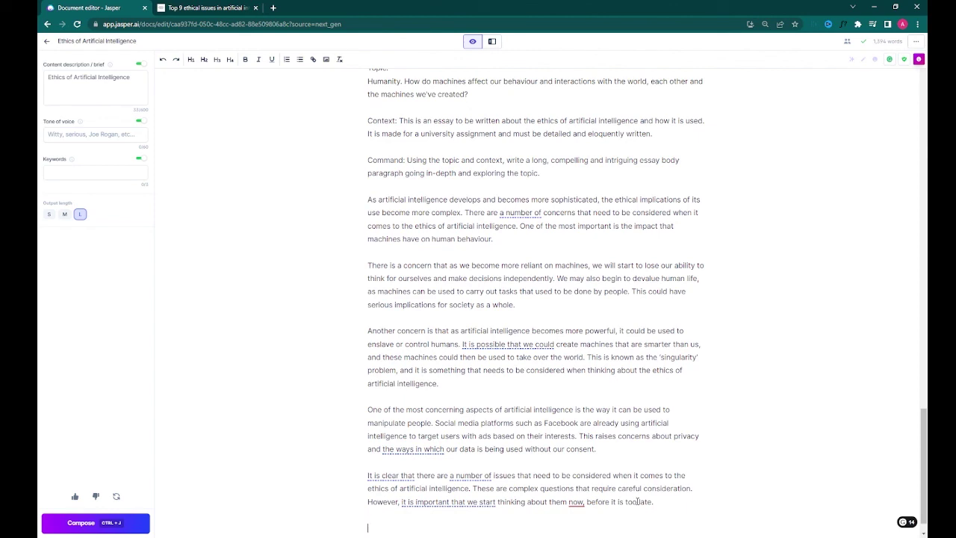
Step: Scroll up to review the generated Humanity paragraphs
{"action": "scroll", "coordinate": [654, 453], "scroll_direction": "up", "scroll_amount": 15}
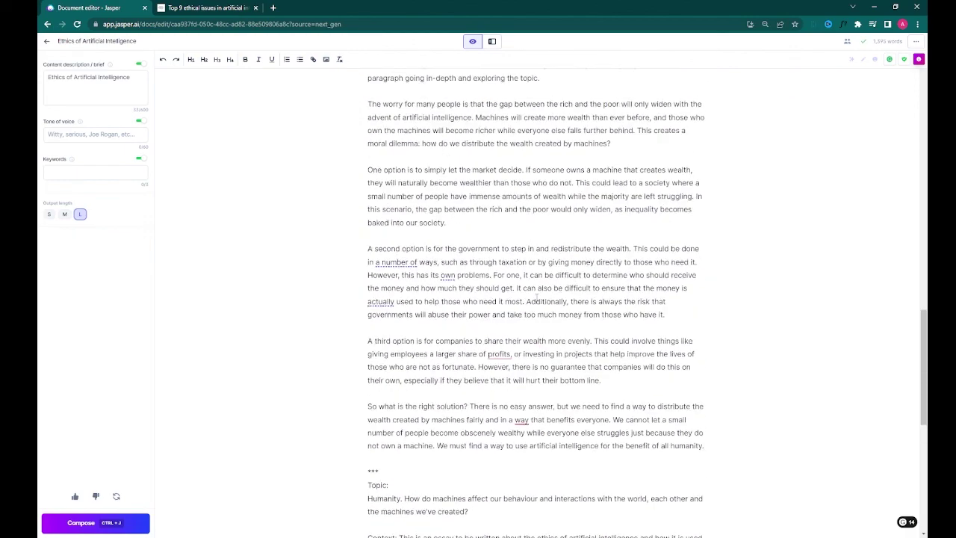
Step: Select and copy the Introduction's Context, Points and Command block
{"action": "scroll", "coordinate": [540, 371], "scroll_direction": "up", "scroll_amount": 15}
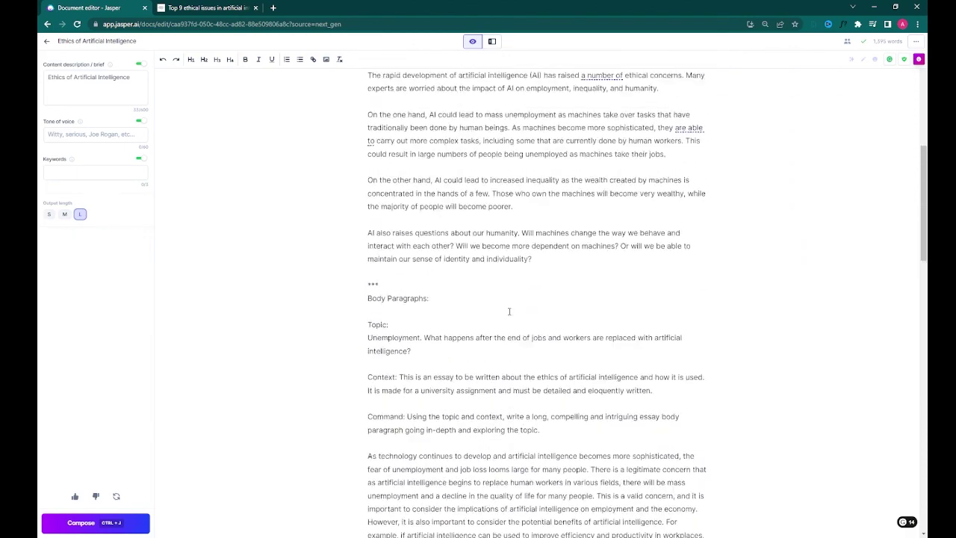
{"action": "left_click_drag", "start_coordinate": [531, 409], "coordinate": [335, 294]}
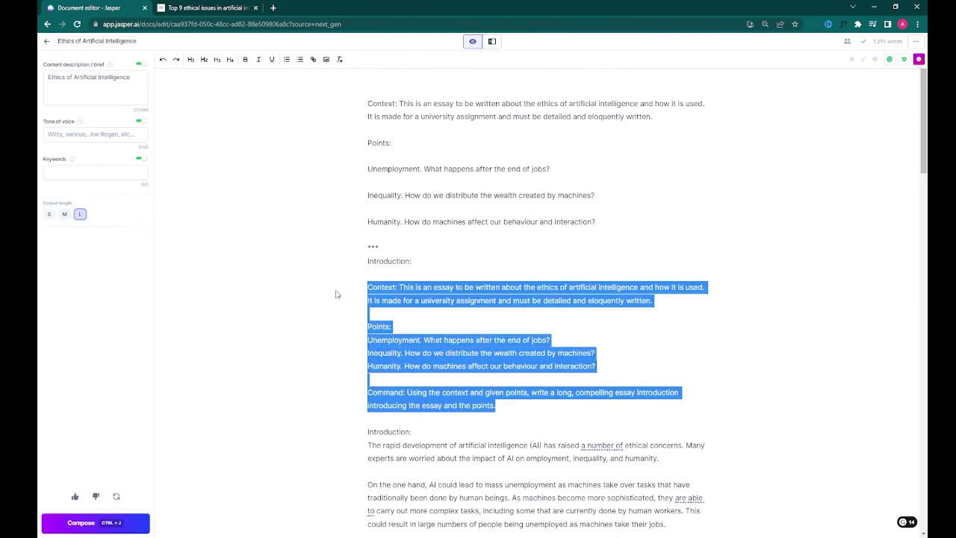
{"action": "key", "text": "ctrl+j"}
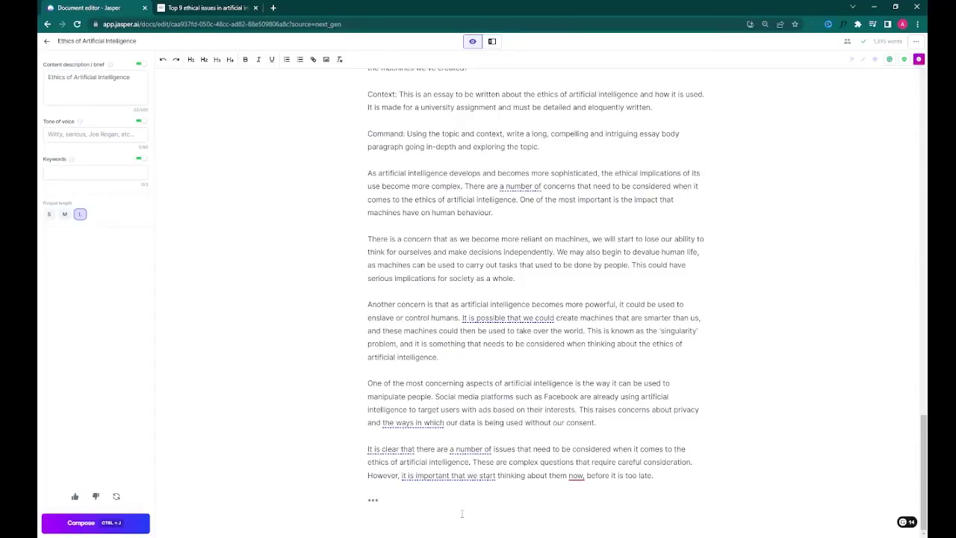
Step: Add a 'Conclusion:' heading with the copied prompt block pasted beneath it
{"action": "type", "text": "Conclusion:"}
{"action": "key", "text": "Return"}
{"action": "key", "text": "Return"}
{"action": "key", "text": "ctrl+v"}
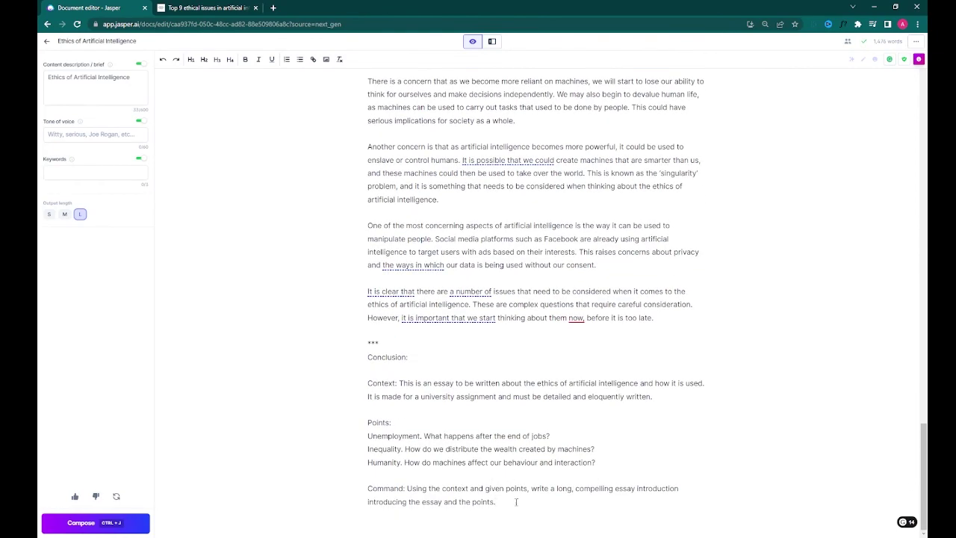
Step: Reword the Command to ask for a concluding paragraph that wraps up all the points
{"action": "double_click", "coordinate": [669, 489]}
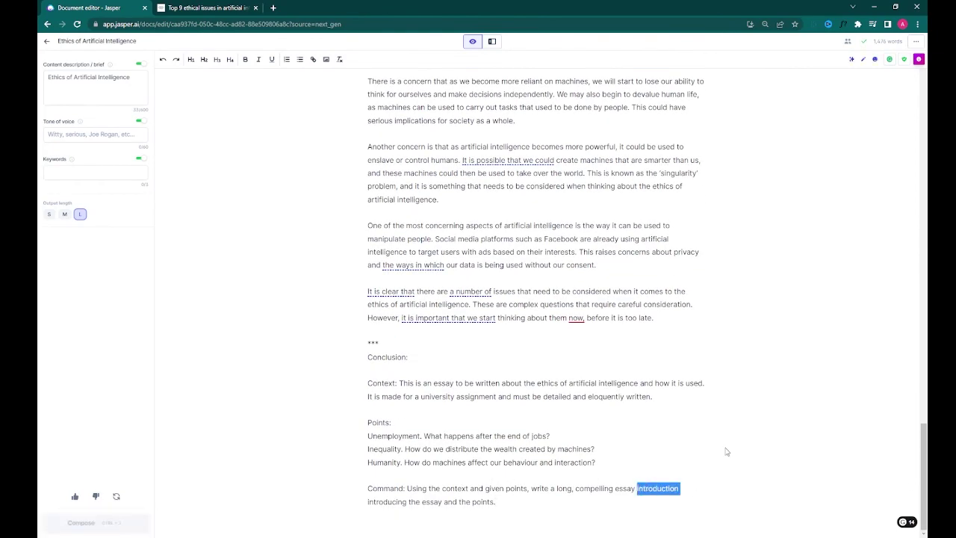
{"action": "type", "text": "concluding"}
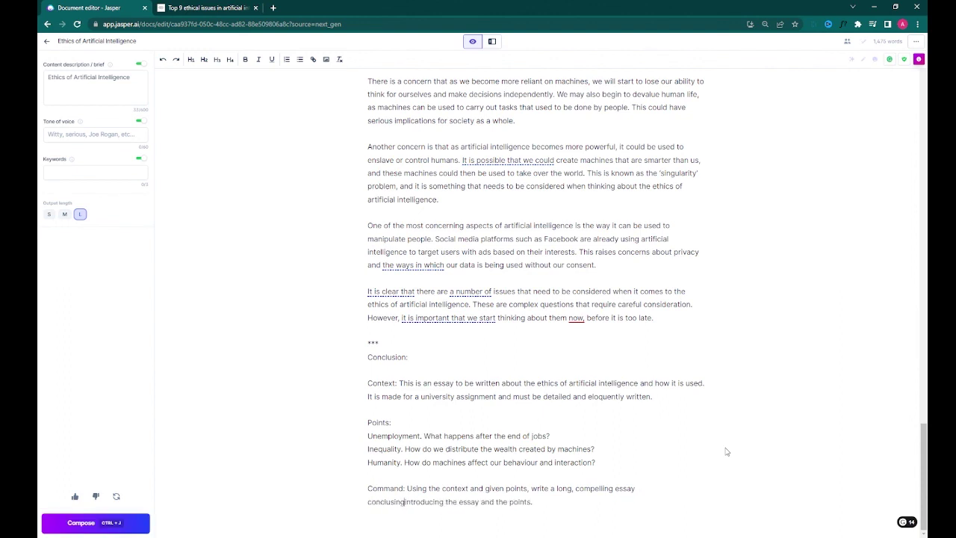
{"action": "left_click_drag", "start_coordinate": [535, 512], "coordinate": [368, 502]}
{"action": "key", "text": "BackSpace"}
{"action": "type", "text": "c"}
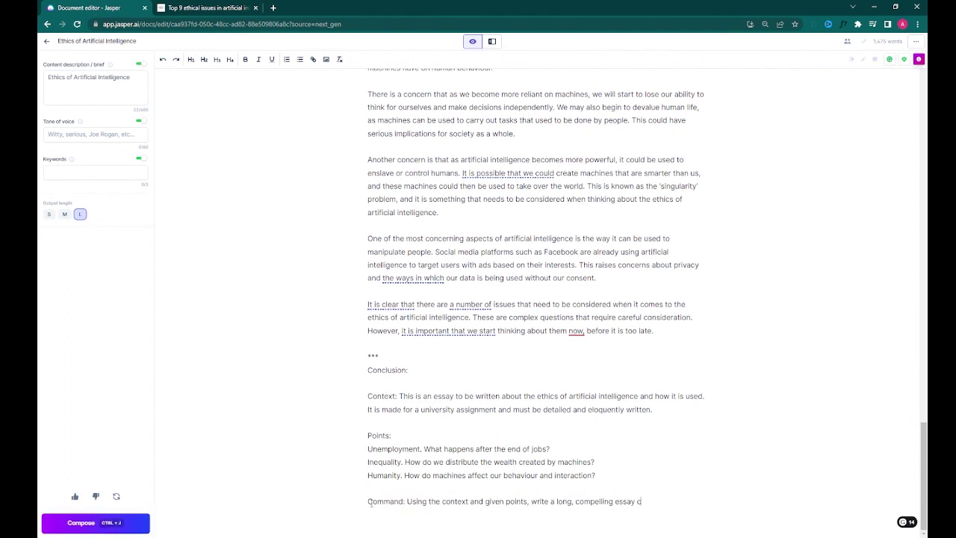
{"action": "type", "text": "onclusion to wrap up all the points and leave the reader with a compelling question to ponder"}
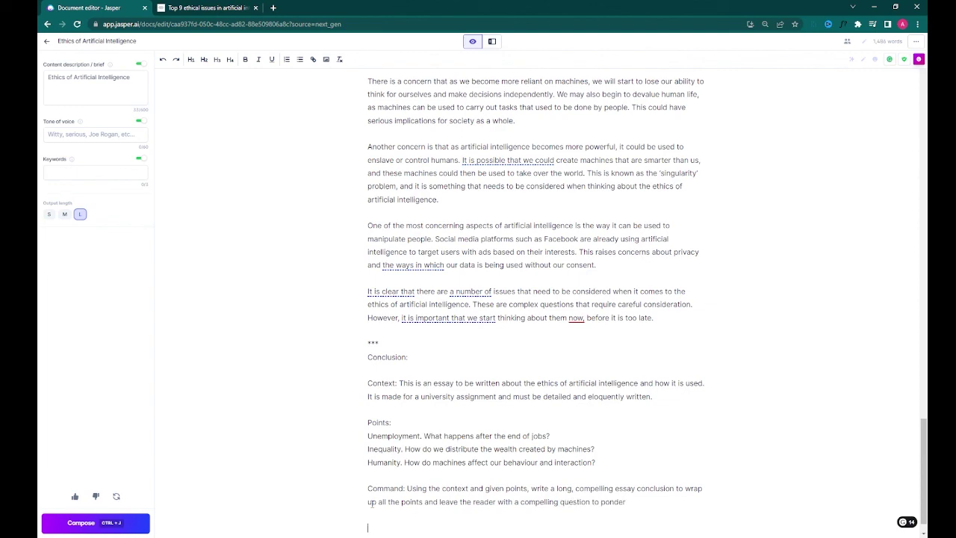
Step: Generate a conclusion from 'Carry out the Command', then reject it with thumbs-down
{"action": "type", "text": "mmand"}
{"action": "key", "text": "ctrl+j"}
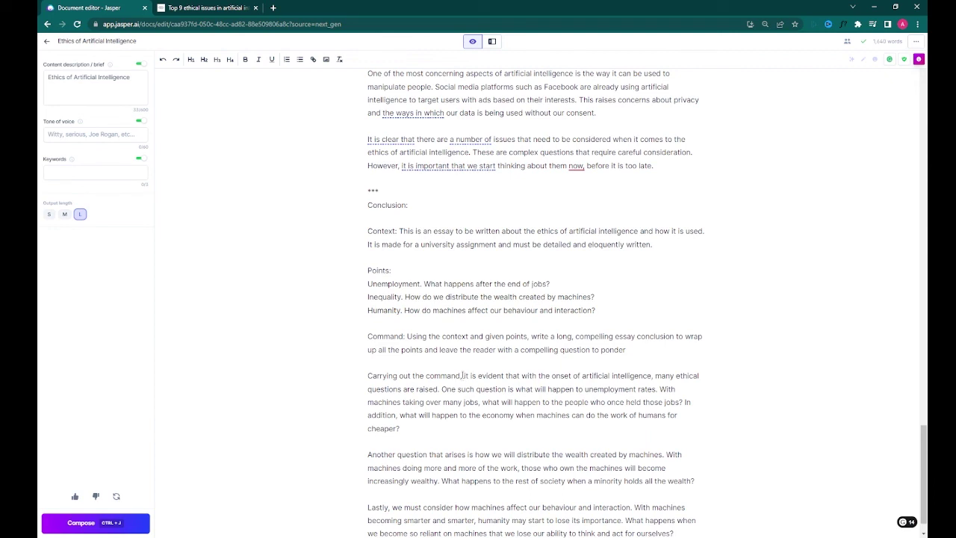
{"action": "left_click", "coordinate": [96, 496]}
{"action": "left_click_drag", "start_coordinate": [626, 475], "coordinate": [424, 476]}
Step: Delete the question-to-ponder ending and regenerate a multi-paragraph conclusion
{"action": "key", "text": "BackSpace"}
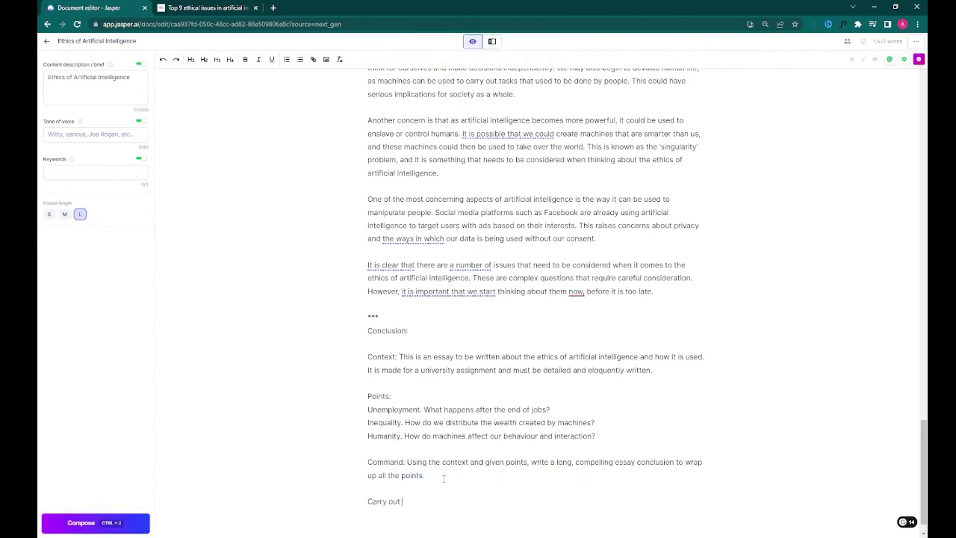
{"action": "key", "text": "ctrl+j"}
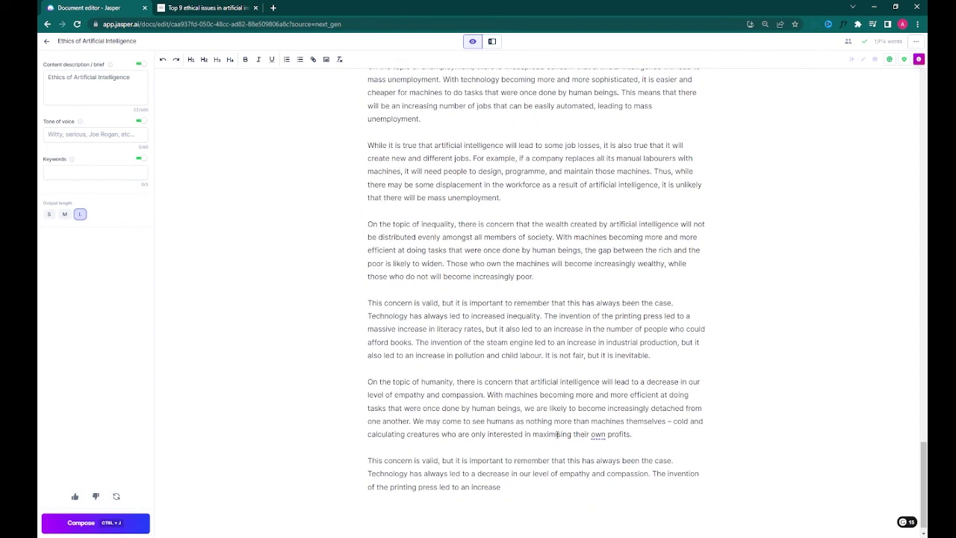
{"action": "scroll", "coordinate": [553, 435], "scroll_direction": "up", "scroll_amount": 3}
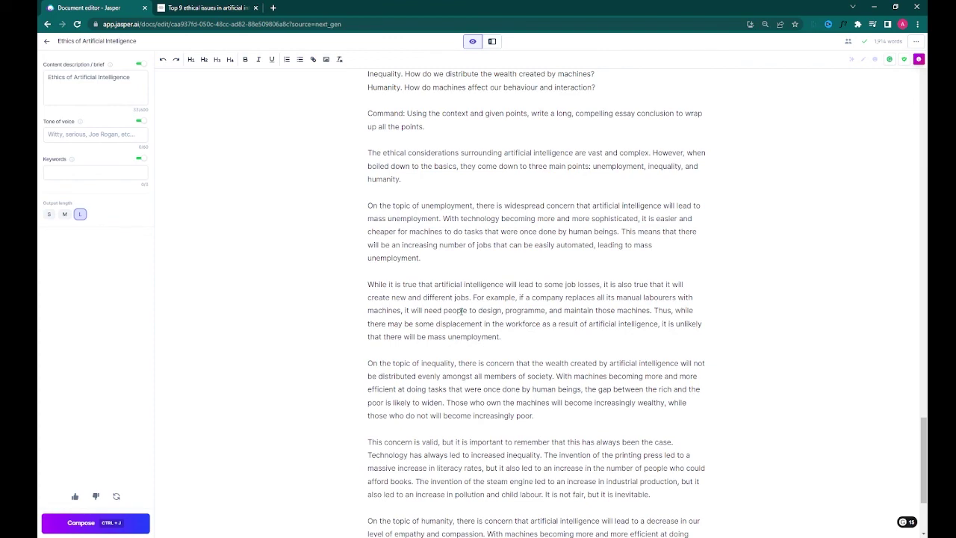
{"action": "scroll", "coordinate": [462, 310], "scroll_direction": "down", "scroll_amount": 2}
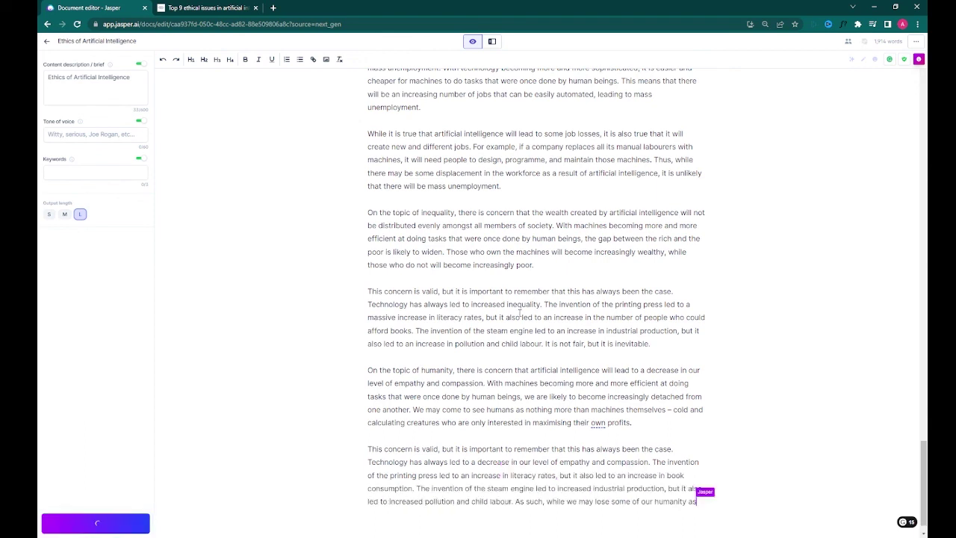
{"action": "scroll", "coordinate": [508, 315], "scroll_direction": "down", "scroll_amount": 1}
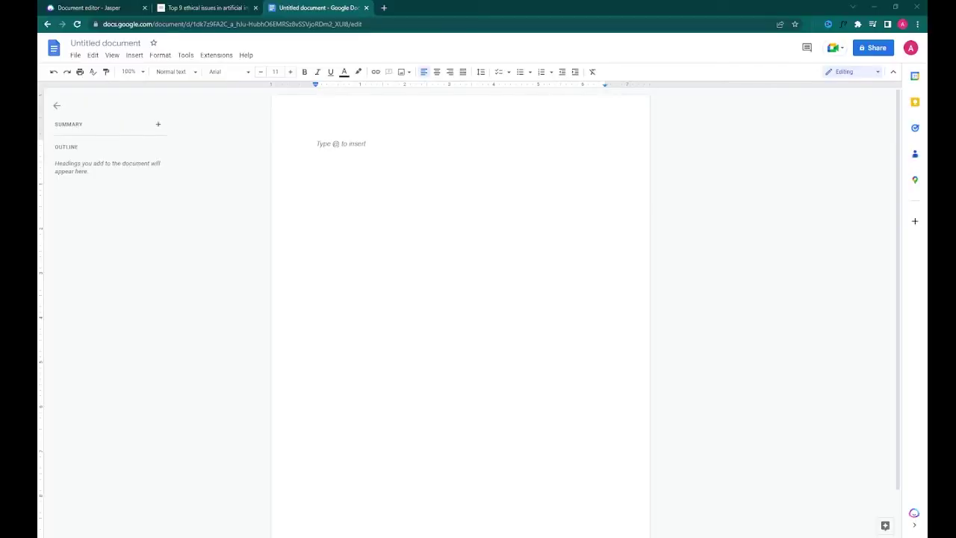
Step: Rename the Google Doc to 'Essay'
{"action": "left_click", "coordinate": [105, 43]}
{"action": "type", "text": "Essay"}
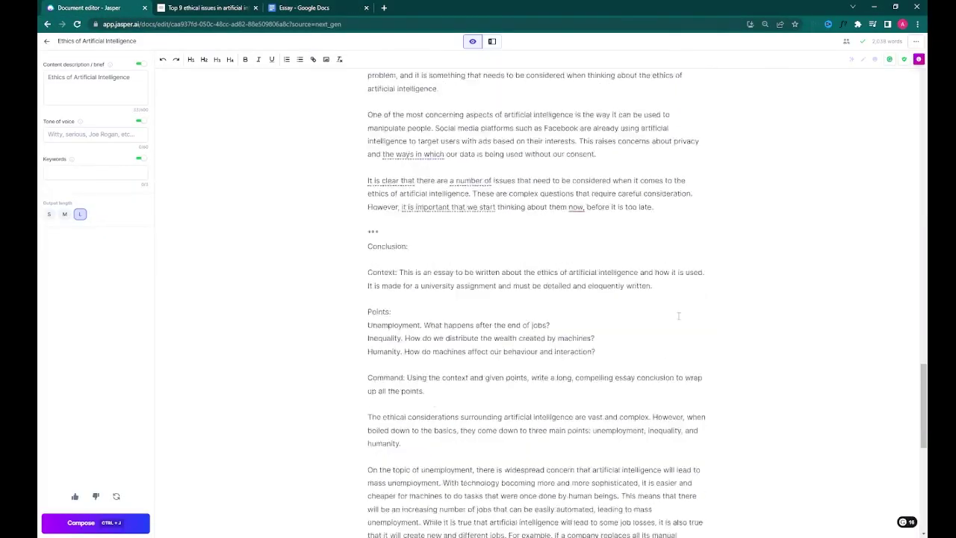
{"action": "scroll", "coordinate": [678, 314], "scroll_direction": "up", "scroll_amount": 10}
{"action": "scroll", "coordinate": [565, 241], "scroll_direction": "down", "scroll_amount": 10}
{"action": "scroll", "coordinate": [558, 352], "scroll_direction": "up", "scroll_amount": 5}
Step: Copy Jasper's generated introduction paragraphs into the Essay document
{"action": "left_click_drag", "start_coordinate": [559, 351], "coordinate": [323, 167]}
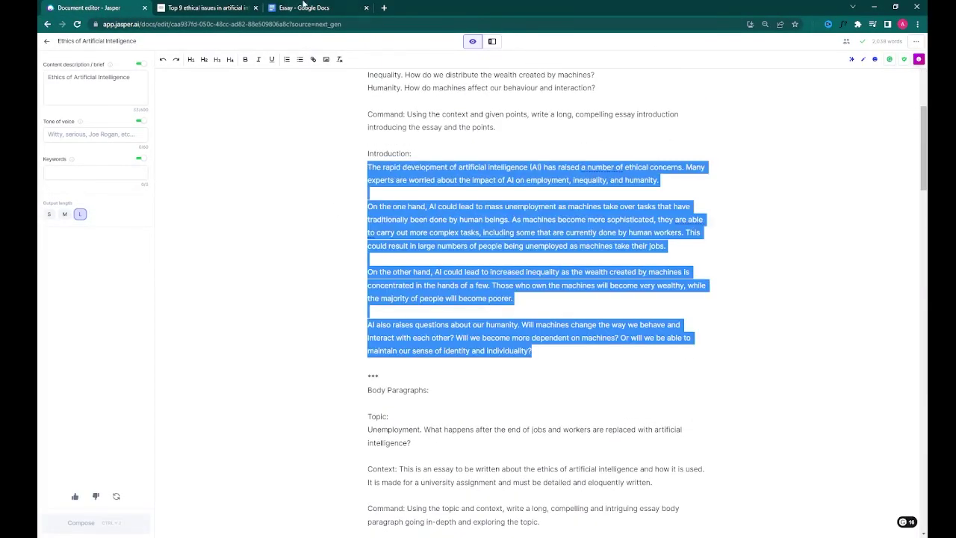
{"action": "key", "text": "ctrl+c"}
{"action": "left_click", "coordinate": [302, 7]}
{"action": "key", "text": "ctrl+v"}
Step: Replace 'On the other hand' with 'Additionally' and merge the opening paragraphs into one
{"action": "left_click_drag", "start_coordinate": [354, 256], "coordinate": [316, 256]}
{"action": "key", "text": "BackSpace"}
{"action": "type", "text": "Additionally"}
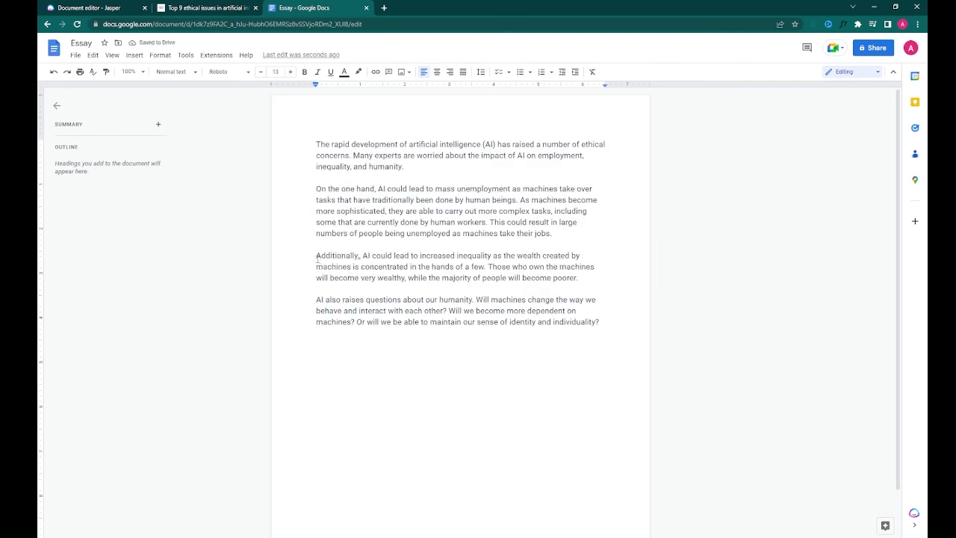
{"action": "key", "text": "BackSpace"}
{"action": "key", "text": "BackSpace"}
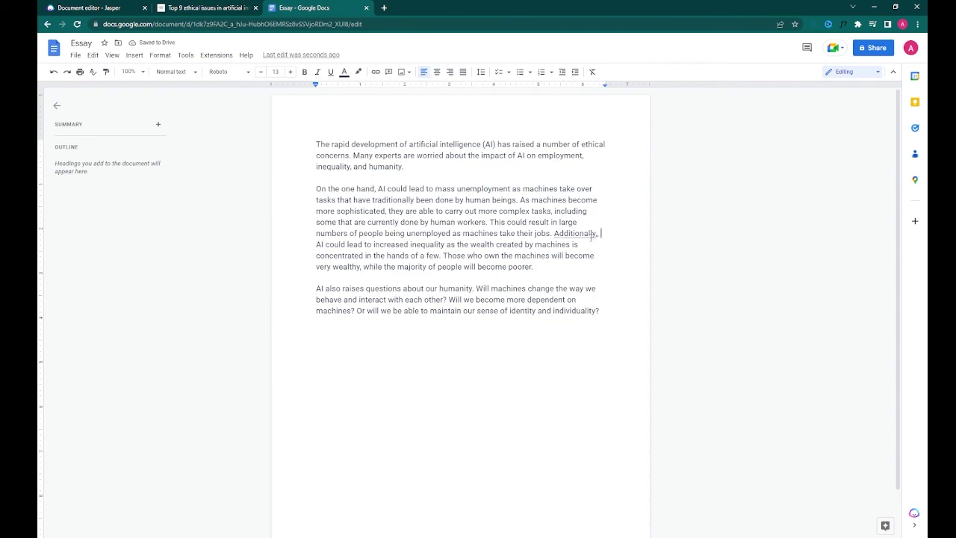
{"action": "key", "text": "BackSpace"}
{"action": "key", "text": "BackSpace"}
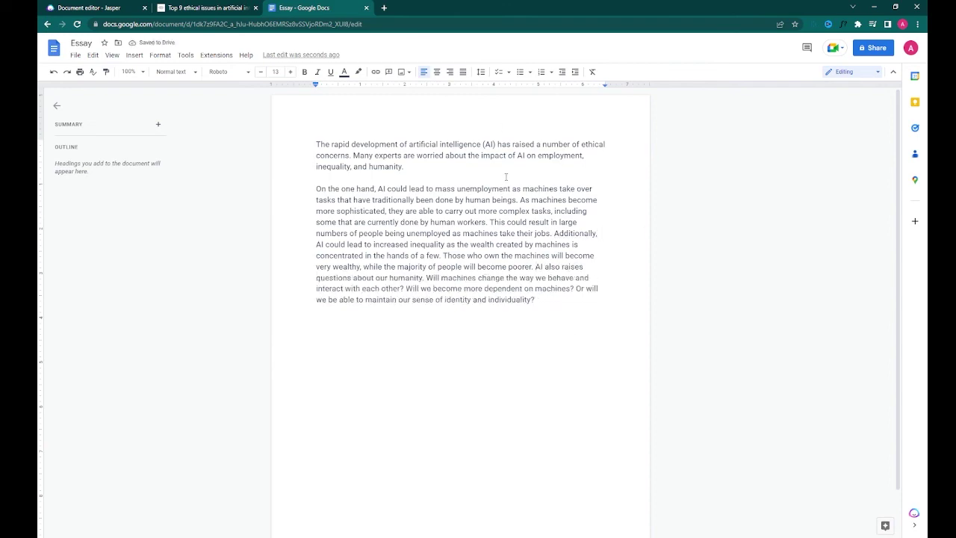
Step: Paste Jasper's unemployment paragraph at the Essay's end and rejoin the However sentence
{"action": "left_click", "coordinate": [75, 7]}
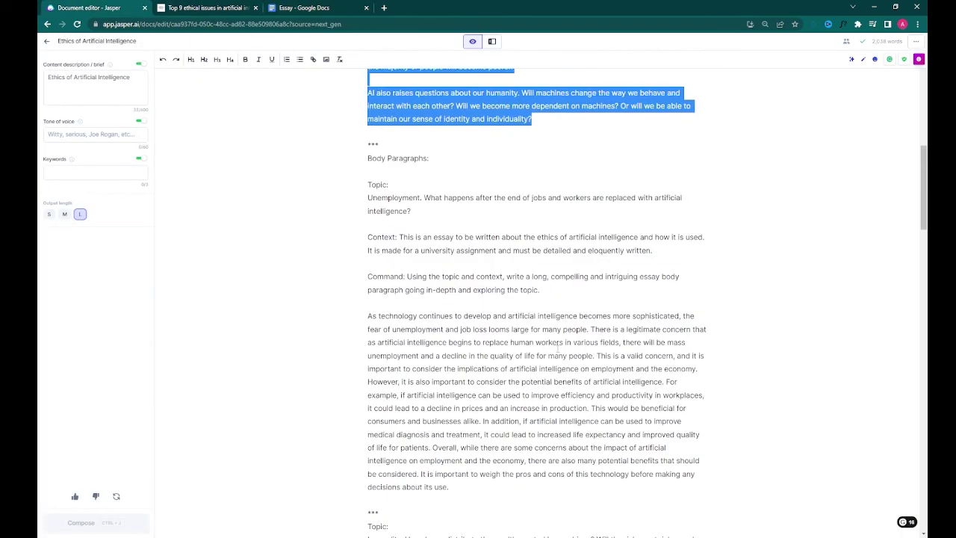
{"action": "scroll", "coordinate": [478, 299], "scroll_direction": "down", "scroll_amount": 5}
{"action": "left_click_drag", "start_coordinate": [458, 395], "coordinate": [368, 222]}
{"action": "key", "text": "ctrl+c"}
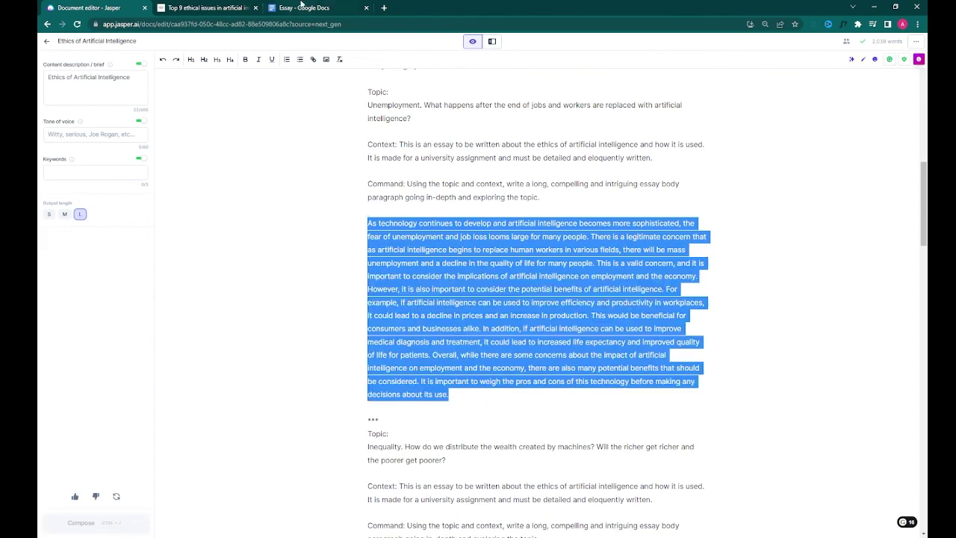
{"action": "left_click", "coordinate": [304, 8]}
{"action": "key", "text": "ctrl+v"}
{"action": "key", "text": "BackSpace"}
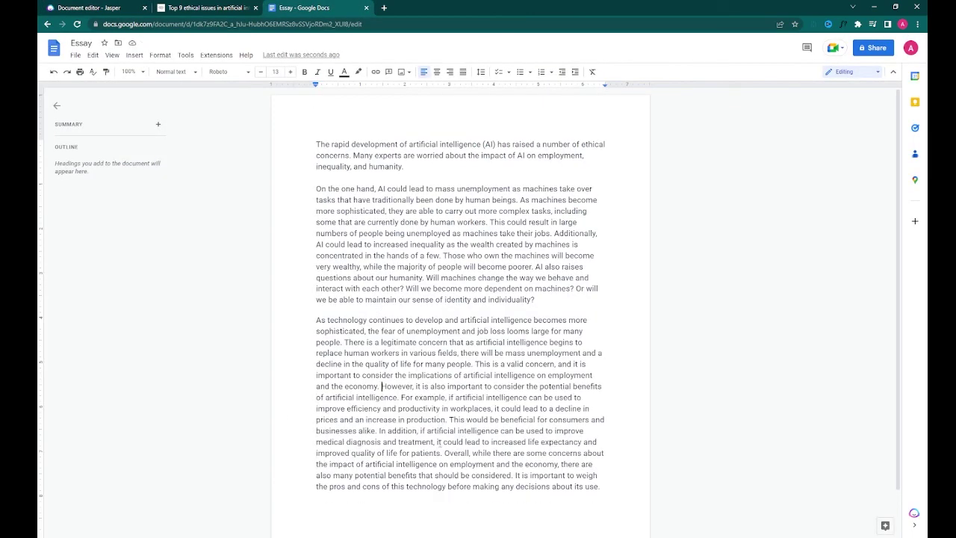
{"action": "key", "text": "ctrl+1"}
{"action": "scroll", "coordinate": [535, 379], "scroll_direction": "down", "scroll_amount": 5}
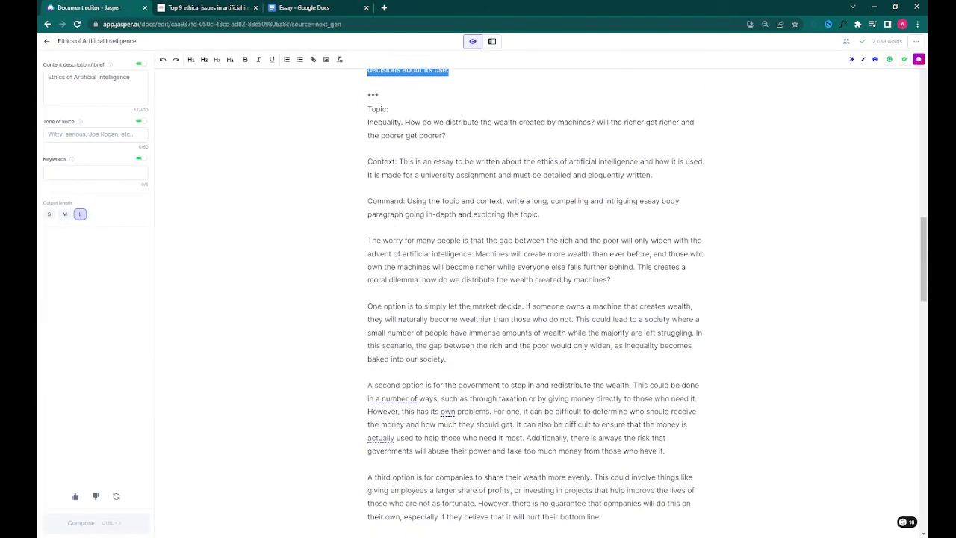
{"action": "scroll", "coordinate": [365, 198], "scroll_direction": "down", "scroll_amount": 1}
Step: Paste Jasper's inequality paragraphs at the Essay's end, keeping the three options as separate paragraphs
{"action": "left_click_drag", "start_coordinate": [706, 489], "coordinate": [324, 148]}
{"action": "key", "text": "ctrl+c"}
{"action": "key", "text": "ctrl+3"}
{"action": "key", "text": "ctrl+v"}
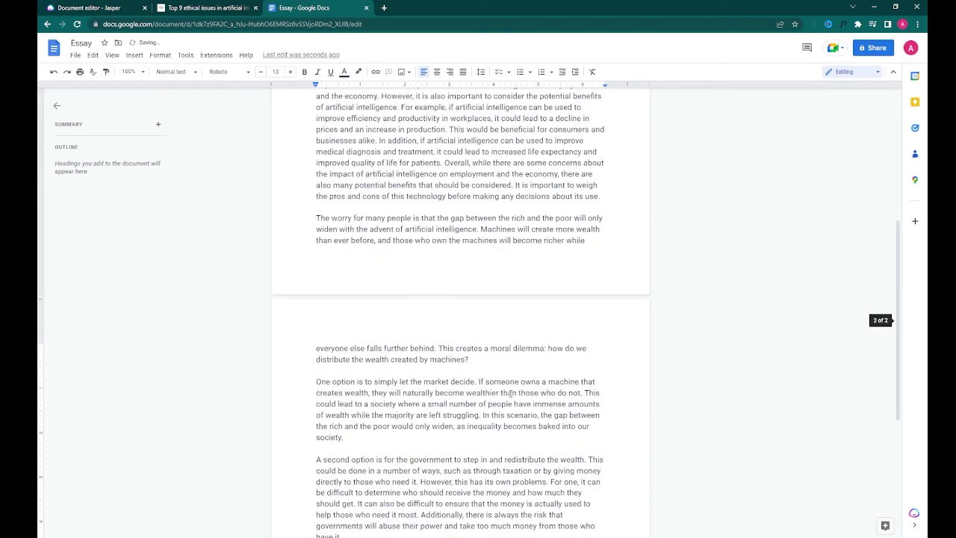
{"action": "key", "text": "BackSpace"}
{"action": "key", "text": "BackSpace"}
{"action": "left_click", "coordinate": [315, 446]}
{"action": "key", "text": "BackSpace"}
{"action": "key", "text": "BackSpace"}
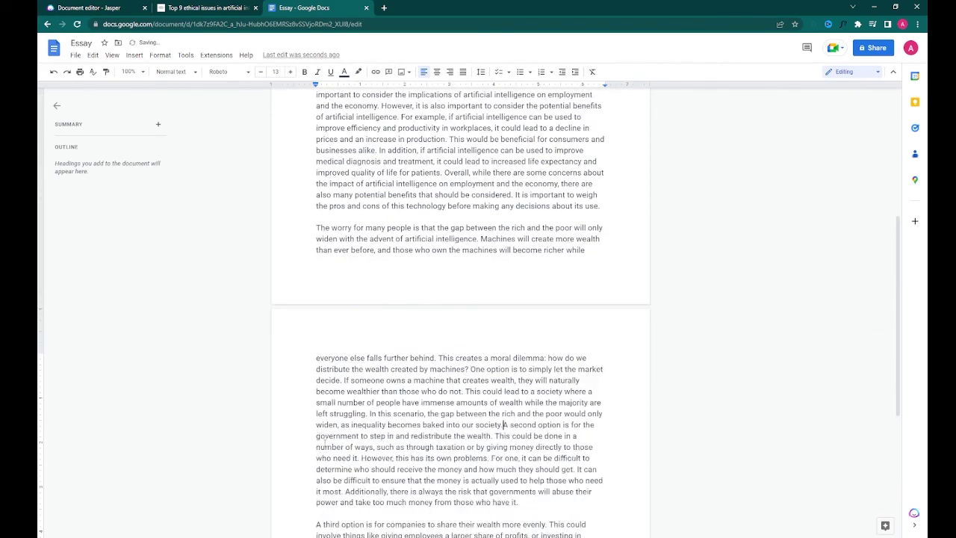
{"action": "scroll", "coordinate": [321, 441], "scroll_direction": "down", "scroll_amount": 2}
{"action": "left_click", "coordinate": [317, 433]}
{"action": "key", "text": "BackSpace"}
{"action": "key", "text": "BackSpace"}
{"action": "key", "text": "ctrl+z"}
{"action": "key", "text": "ctrl+z"}
{"action": "key", "text": "ctrl+z"}
{"action": "key", "text": "ctrl+z"}
{"action": "key", "text": "ctrl+z"}
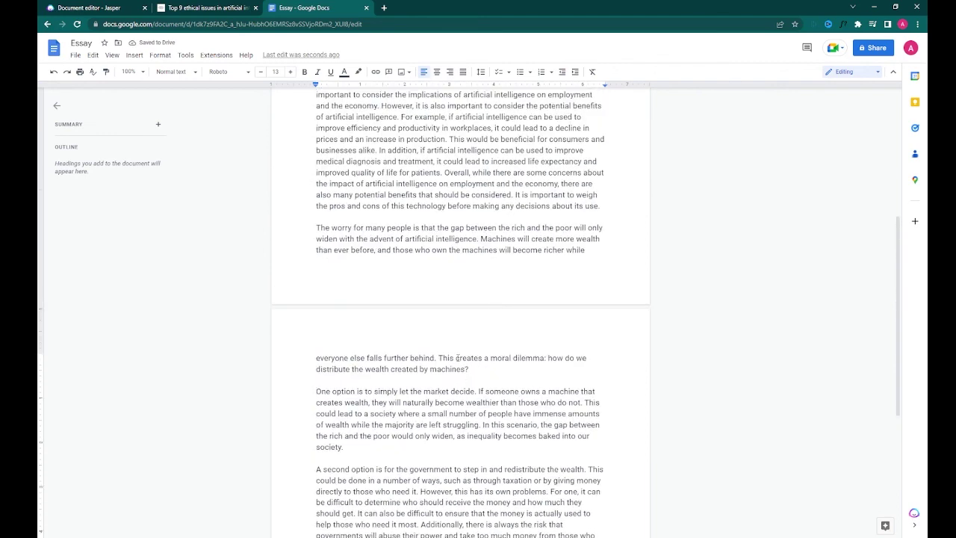
Step: Copy the humanity paragraphs from Jasper to the end of the Essay
{"action": "scroll", "coordinate": [588, 323], "scroll_direction": "down", "scroll_amount": 3}
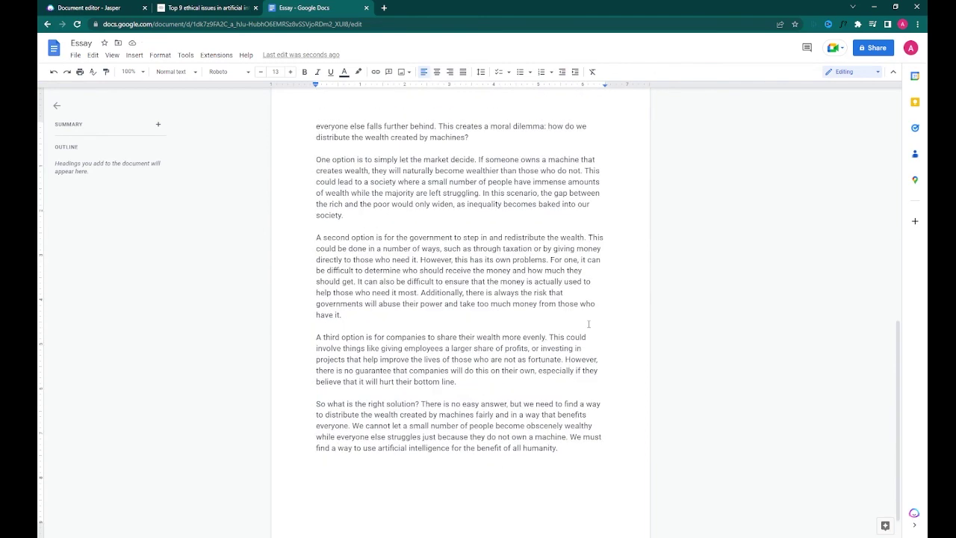
{"action": "scroll", "coordinate": [588, 323], "scroll_direction": "up", "scroll_amount": 5}
{"action": "scroll", "coordinate": [589, 323], "scroll_direction": "down", "scroll_amount": 5}
{"action": "left_click", "coordinate": [117, 8]}
{"action": "scroll", "coordinate": [363, 193], "scroll_direction": "down", "scroll_amount": 2}
{"action": "left_click_drag", "start_coordinate": [367, 197], "coordinate": [713, 484]}
{"action": "key", "text": "ctrl+c"}
{"action": "left_click", "coordinate": [304, 7]}
{"action": "key", "text": "ctrl+v"}
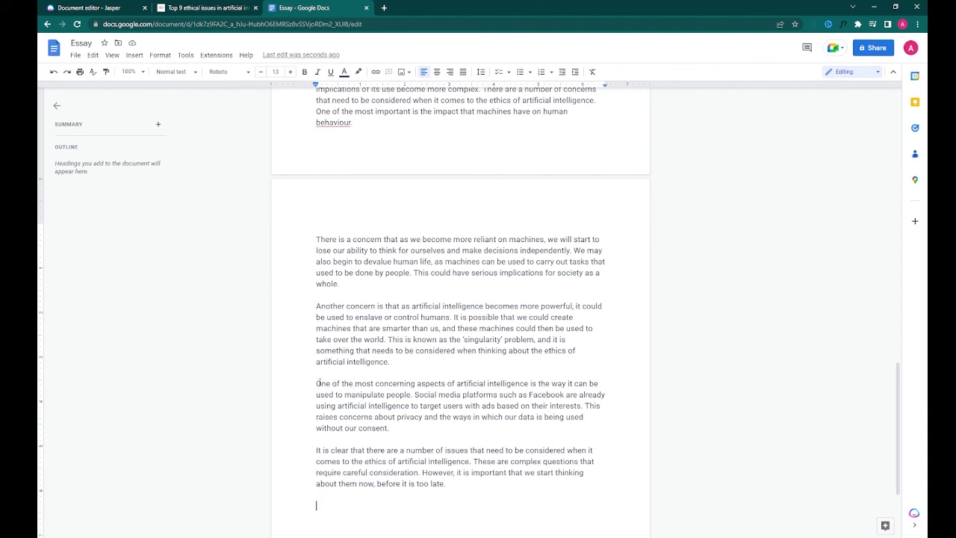
Step: Start the manipulation paragraph with 'Moreover,' and lowercase 'one'
{"action": "type", "text": "Moreover,"}
{"action": "key", "text": "Delete"}
{"action": "type", "text": "o"}
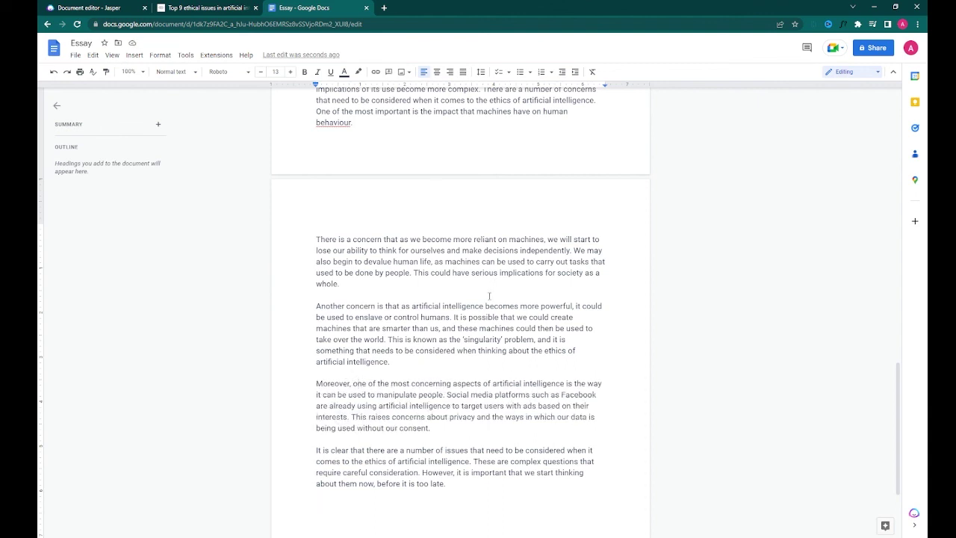
Step: Copy Jasper's conclusion paragraphs to the end of the Essay
{"action": "key", "text": "ctrl+1"}
{"action": "scroll", "coordinate": [471, 231], "scroll_direction": "down", "scroll_amount": 3}
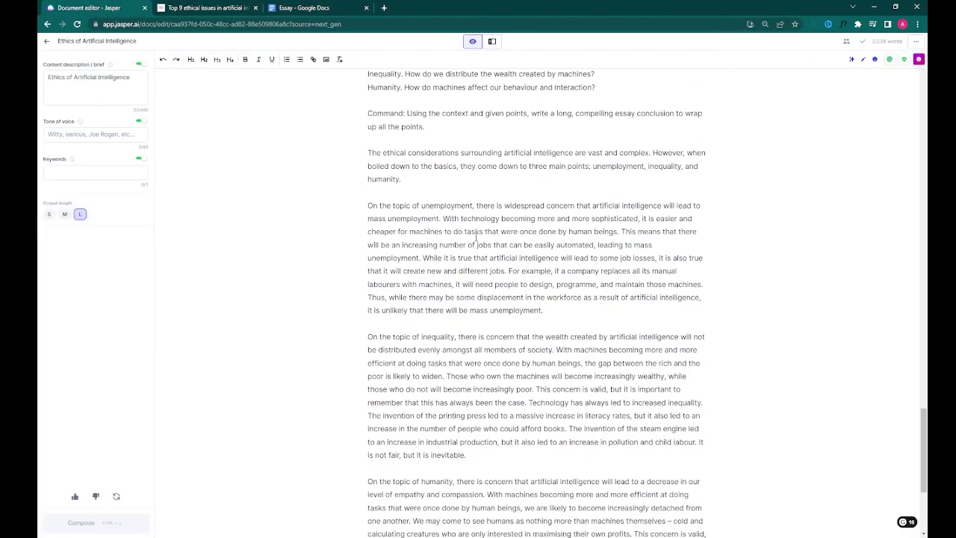
{"action": "left_click_drag", "start_coordinate": [365, 104], "coordinate": [728, 491]}
{"action": "left_click", "coordinate": [292, 6]}
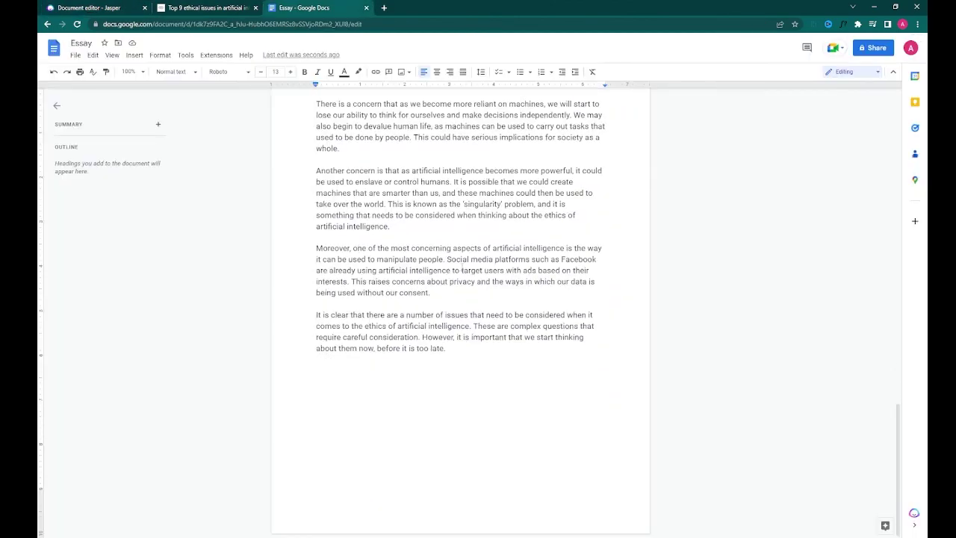
{"action": "key", "text": "ctrl+v"}
{"action": "scroll", "coordinate": [522, 328], "scroll_direction": "up", "scroll_amount": 20}
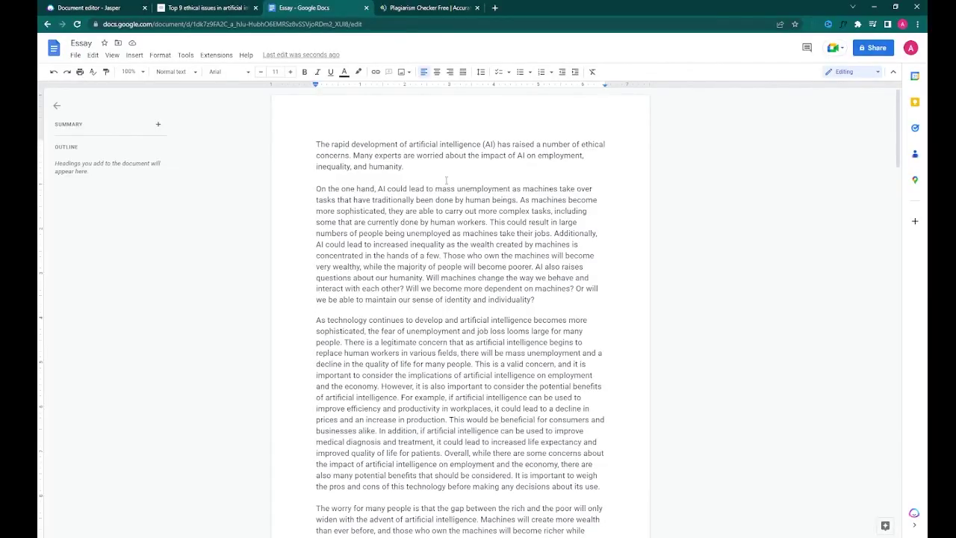
Step: Paste the essay into plagiarismdetector.net and cut it to 919 words, under the 1000-word limit
{"action": "left_click", "coordinate": [418, 8]}
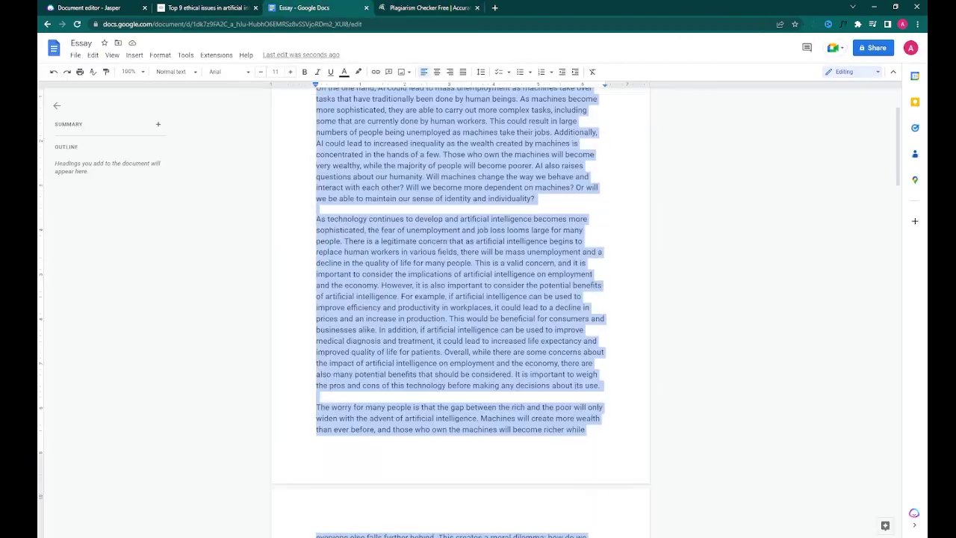
{"action": "scroll", "coordinate": [460, 298], "scroll_direction": "down", "scroll_amount": 3}
{"action": "scroll", "coordinate": [460, 299], "scroll_direction": "down", "scroll_amount": 10}
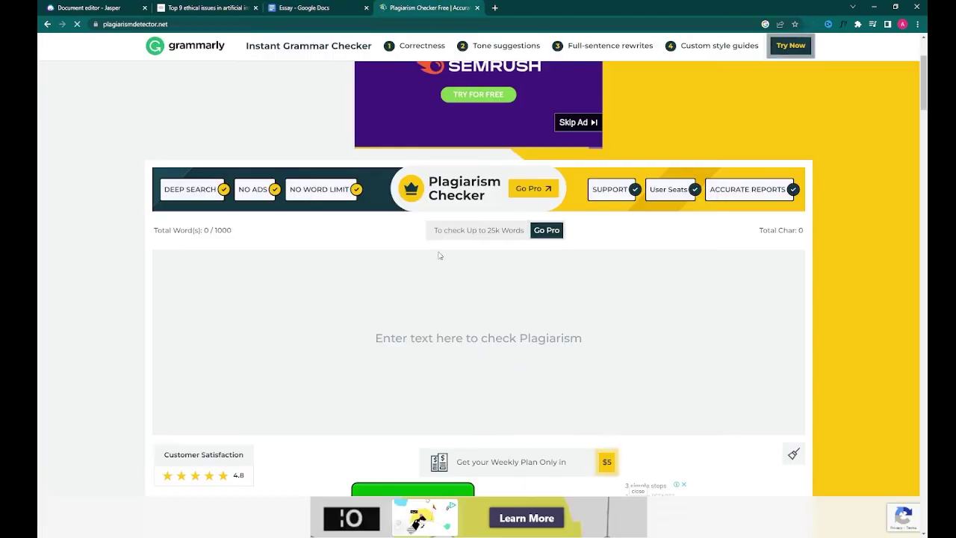
{"action": "key", "text": "ctrl+v"}
{"action": "left_click_drag", "start_coordinate": [157, 293], "coordinate": [340, 319]}
{"action": "key", "text": "BackSpace"}
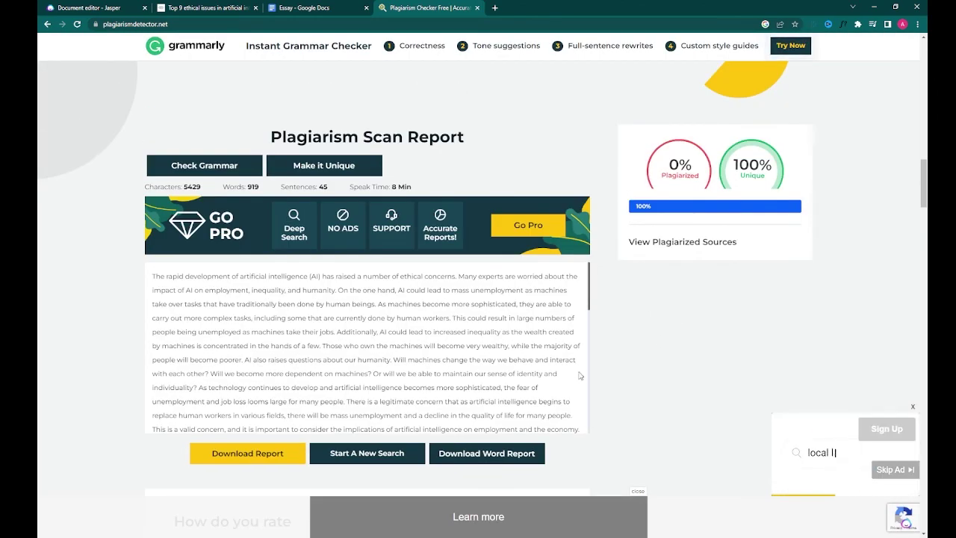
Step: Check the remaining 668 words, getting 0% plagiarized and 100% unique
{"action": "scroll", "coordinate": [615, 331], "scroll_direction": "up", "scroll_amount": 10}
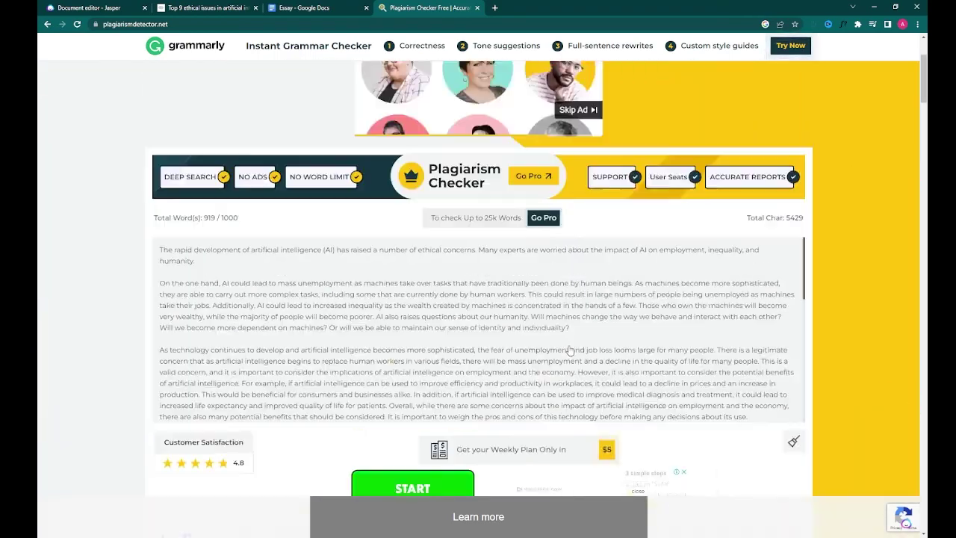
{"action": "scroll", "coordinate": [470, 297], "scroll_direction": "down", "scroll_amount": 10}
{"action": "scroll", "coordinate": [471, 298], "scroll_direction": "up", "scroll_amount": 10}
{"action": "scroll", "coordinate": [471, 298], "scroll_direction": "down", "scroll_amount": 10}
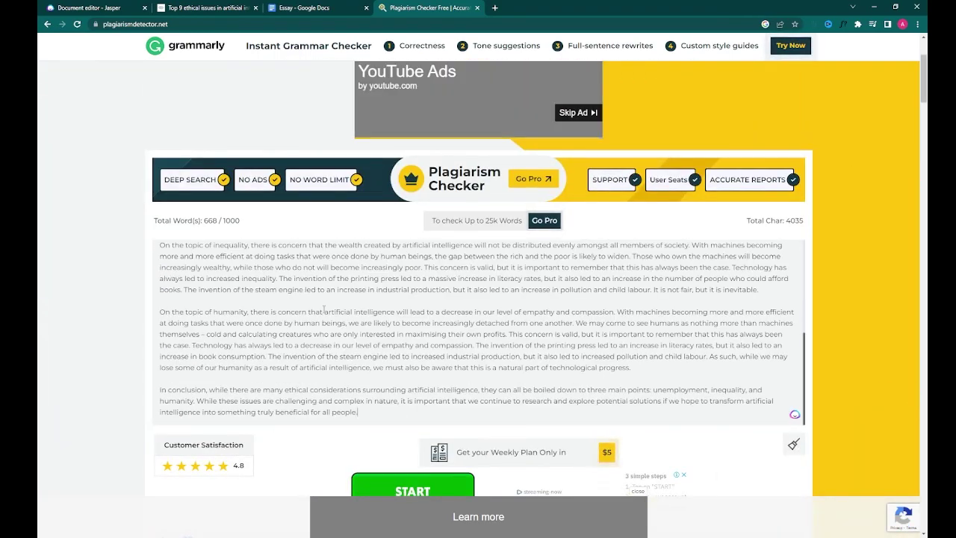
{"action": "left_click", "coordinate": [405, 386]}
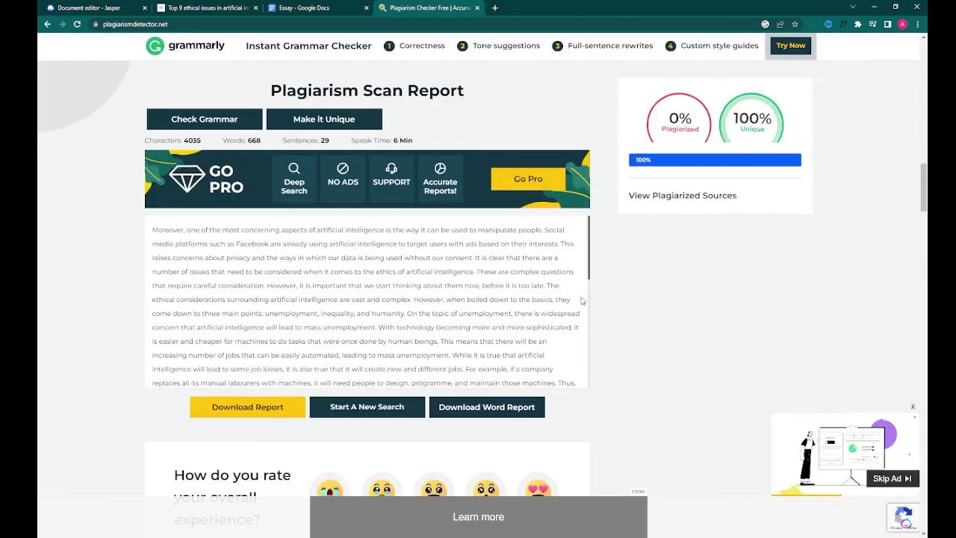
{"action": "scroll", "coordinate": [694, 267], "scroll_direction": "down", "scroll_amount": 5}
{"action": "scroll", "coordinate": [694, 267], "scroll_direction": "up", "scroll_amount": 6}
{"action": "scroll", "coordinate": [542, 321], "scroll_direction": "down", "scroll_amount": 1}
Step: Return to the Google Docs Essay and clear the whole-essay selection
{"action": "key", "text": "ctrl+shift+Tab"}
{"action": "left_click", "coordinate": [448, 234]}
{"action": "scroll", "coordinate": [448, 234], "scroll_direction": "up", "scroll_amount": 2}
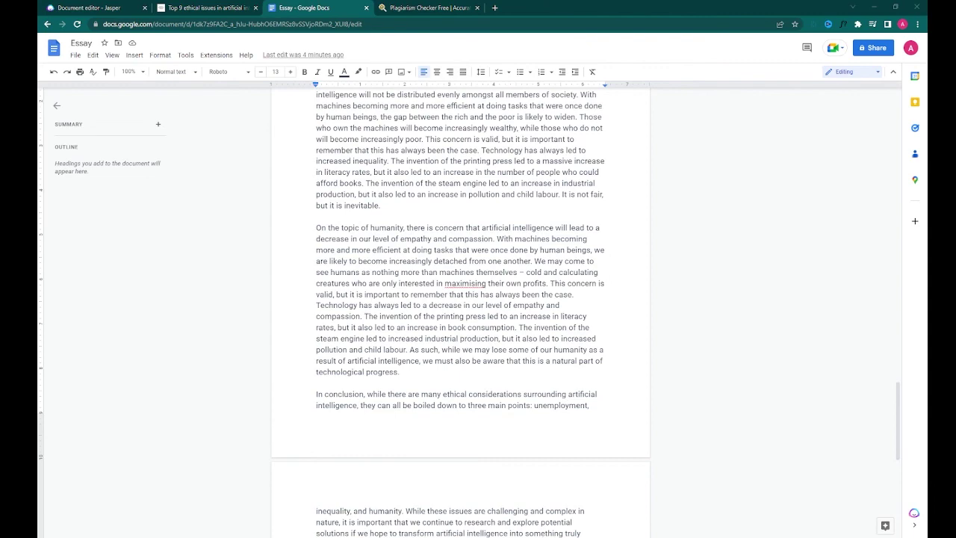